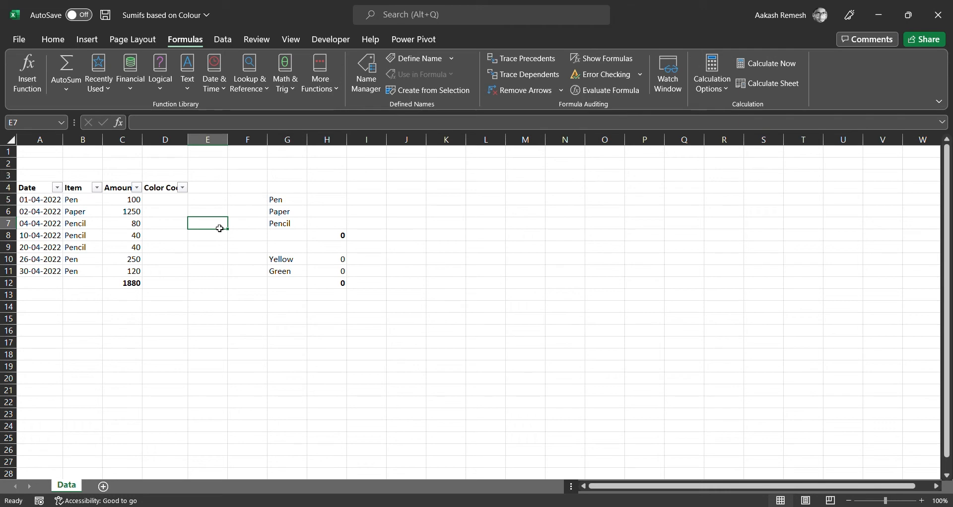
Review the Date, Item, Amount and Color Code headers and the item list in column G
{"action": "key", "text": "Left"}
{"action": "key", "text": "Left"}
{"action": "key", "text": "Left"}
{"action": "key", "text": "Left"}
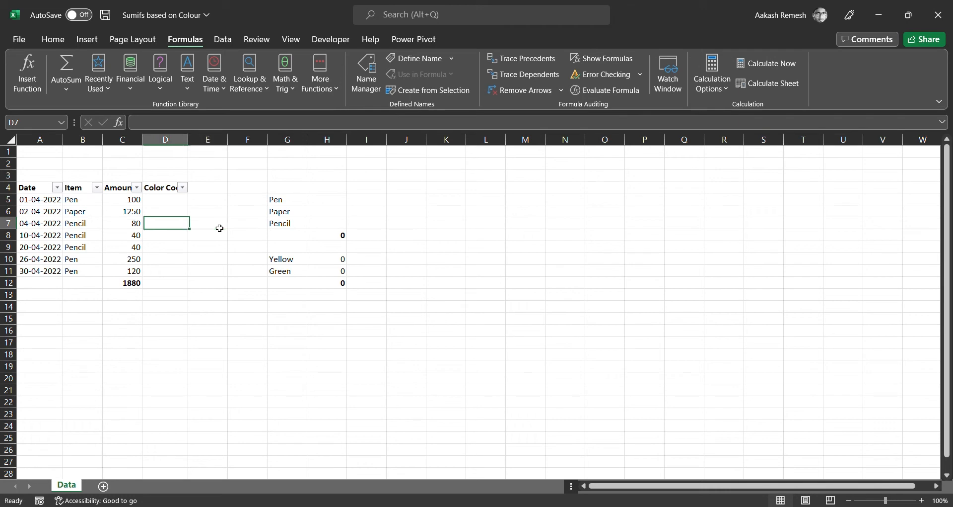
{"action": "key", "text": "Up"}
{"action": "key", "text": "Up"}
{"action": "key", "text": "Up"}
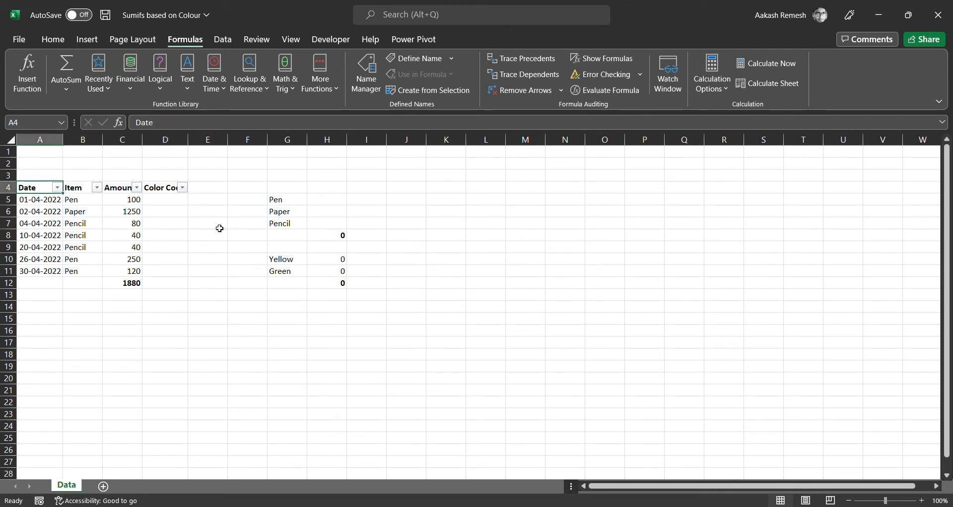
{"action": "key", "text": "Right"}
{"action": "key", "text": "Right"}
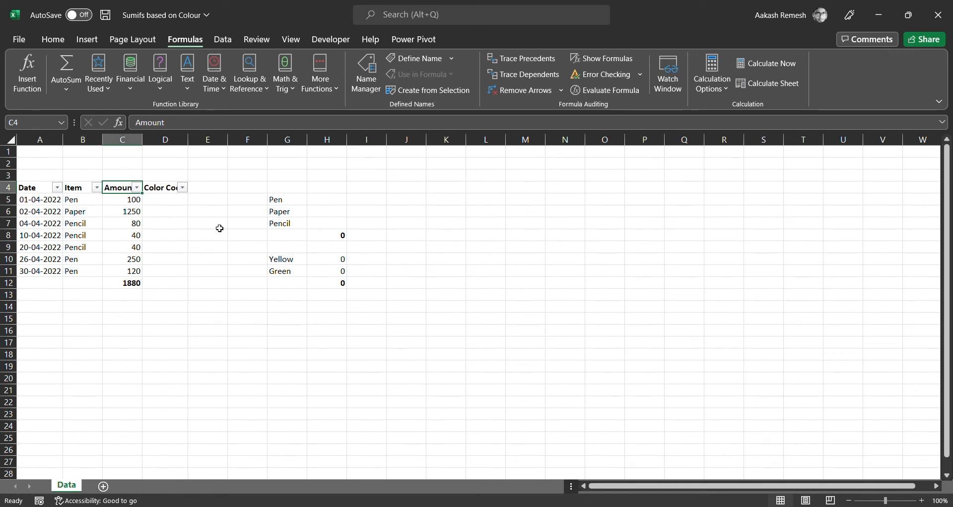
{"action": "key", "text": "Right"}
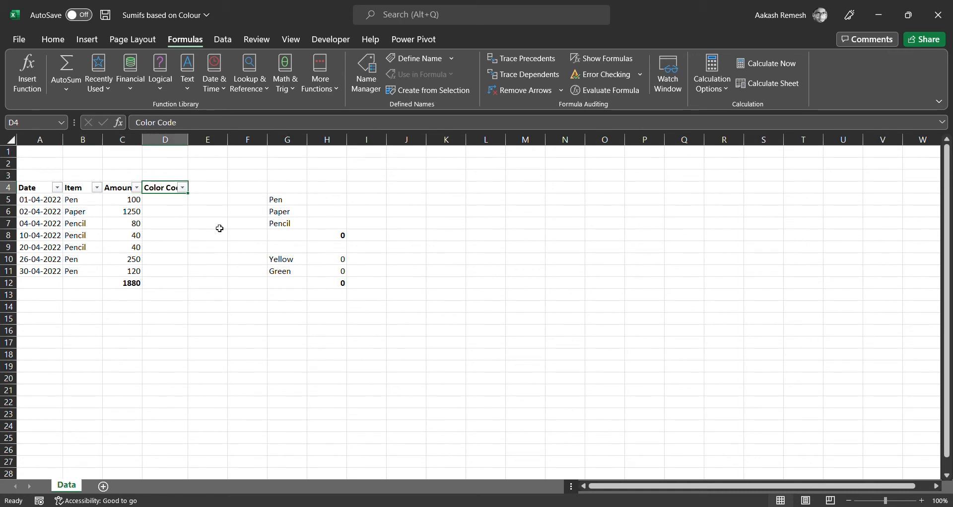
{"action": "key", "text": "Right"}
{"action": "key", "text": "Right"}
{"action": "key", "text": "Right"}
{"action": "key", "text": "Down"}
{"action": "key", "text": "Down"}
{"action": "key", "text": "Up"}
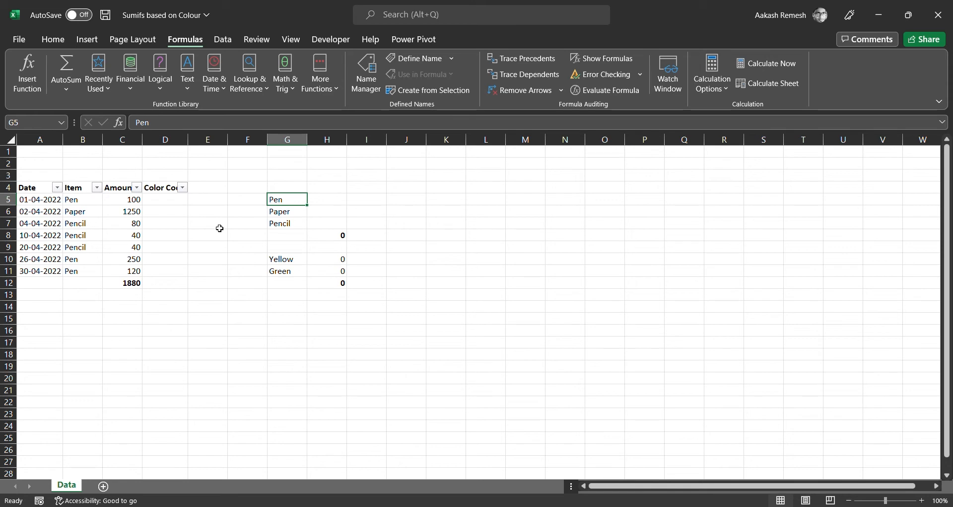
{"action": "key", "text": "Down"}
{"action": "key", "text": "Down"}
Start a SUMIFS formula in H5 with the absolute range $C$4:$C$11 as the sum range
{"action": "key", "text": "Right"}
{"action": "key", "text": "Up"}
{"action": "key", "text": "Up"}
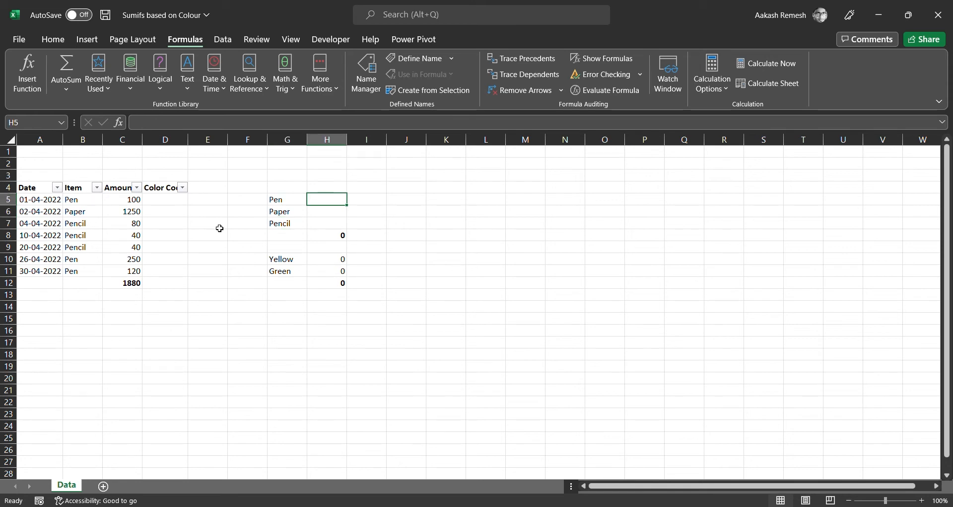
{"action": "type", "text": "=su"}
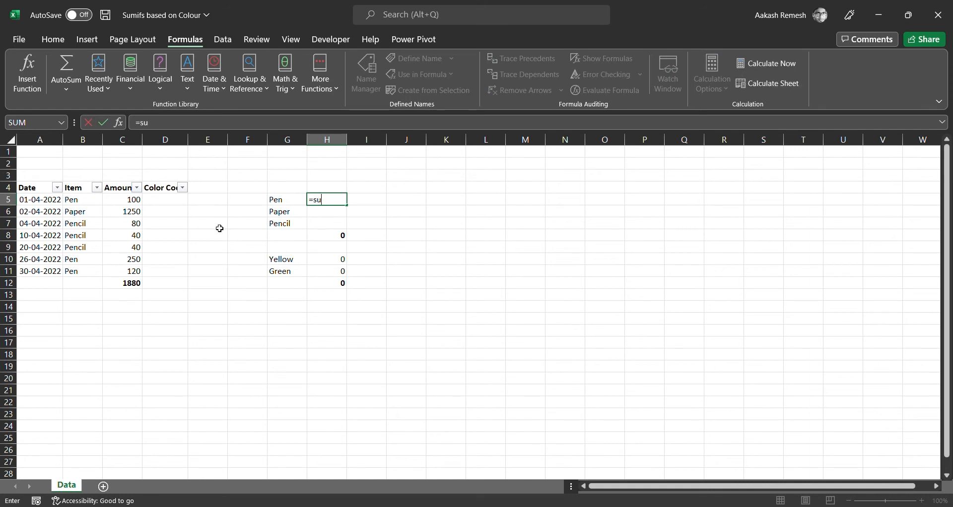
{"action": "type", "text": "mifs("}
{"action": "key", "text": "Left"}
{"action": "key", "text": "Left"}
{"action": "key", "text": "Left"}
{"action": "key", "text": "Left"}
{"action": "key", "text": "Left"}
{"action": "key", "text": "shift+Up"}
{"action": "key", "text": "ctrl+shift+Down"}
{"action": "key", "text": "shift+Up"}
{"action": "key", "text": "F4"}
Add the Item column as the absolute criteria range $B$4:$B$11 in the SUMIFS formula
{"action": "type", "text": ","}
{"action": "key", "text": "Left"}
{"action": "key", "text": "Left"}
{"action": "key", "text": "Left"}
{"action": "key", "text": "Left"}
{"action": "key", "text": "Left"}
{"action": "key", "text": "Left"}
{"action": "key", "text": "Up"}
{"action": "key", "text": "ctrl+shift+Down"}
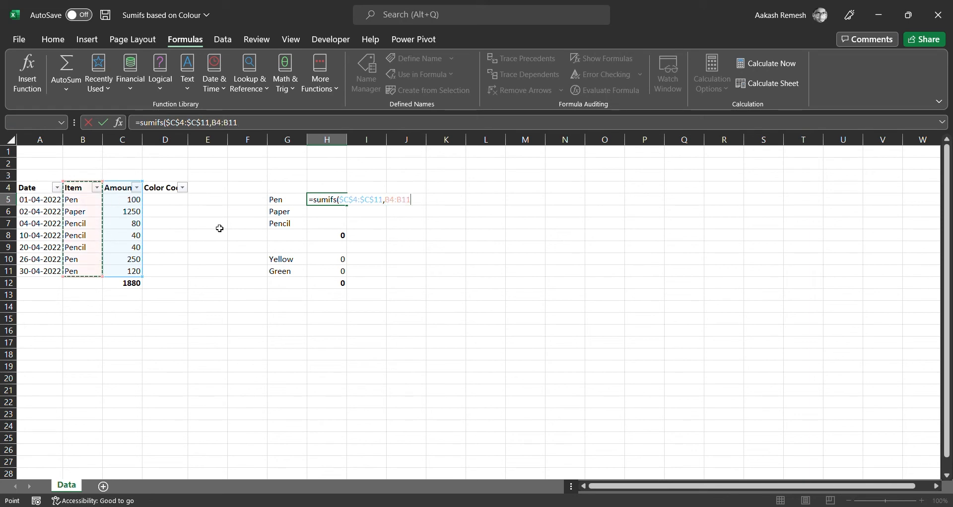
{"action": "key", "text": "F4"}
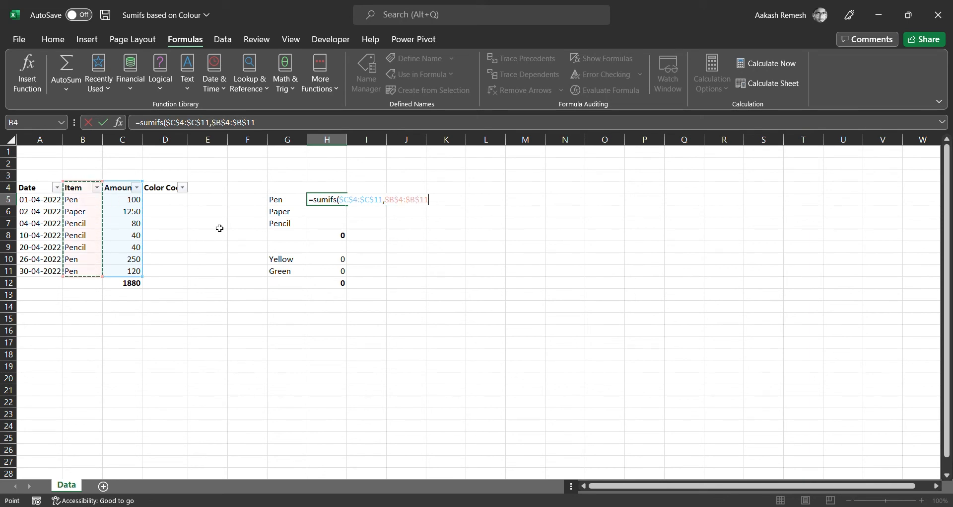
Complete the H5 SUMIFS formula with the criterion $G5, locking only the column
{"action": "type", "text": ","}
{"action": "key", "text": "Right"}
{"action": "key", "text": "Right"}
{"action": "key", "text": "Right"}
{"action": "key", "text": "Right"}
{"action": "key", "text": "Left"}
{"action": "key", "text": "Left"}
{"action": "key", "text": "Left"}
{"action": "key", "text": "Left"}
{"action": "key", "text": "Left"}
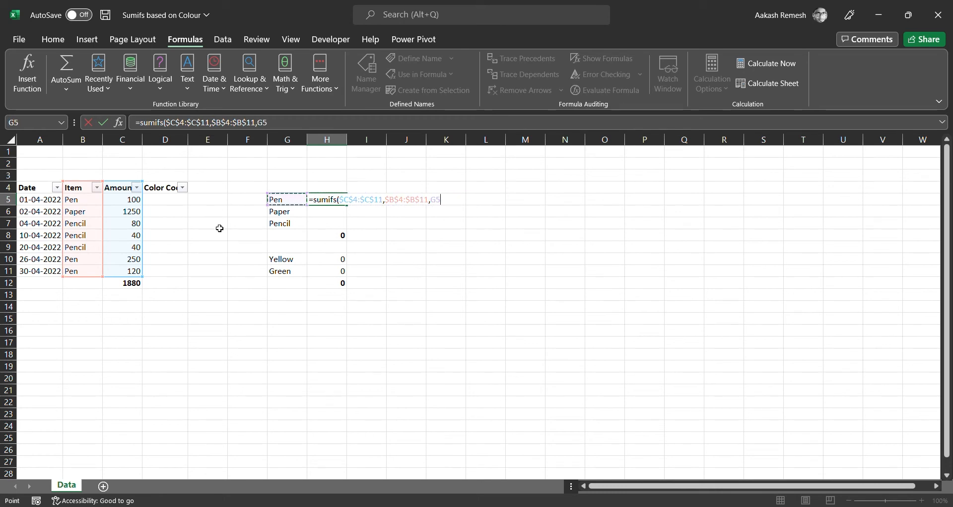
{"action": "key", "text": "F4"}
{"action": "key", "text": "F4"}
{"action": "key", "text": "F4"}
{"action": "key", "text": "Return"}
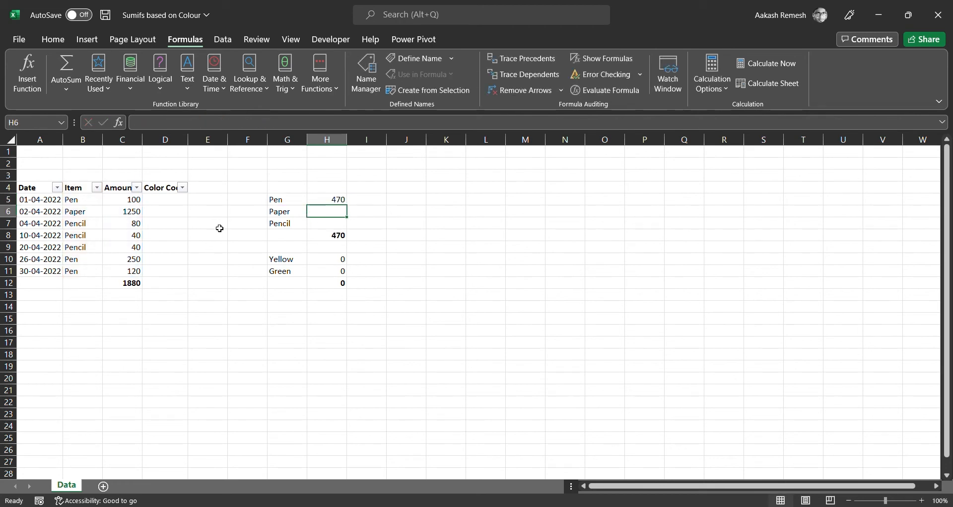
Fill the SUMIFS formula down into H6 and H7 for Paper and Pencil
{"action": "key", "text": "ctrl+d"}
{"action": "key", "text": "Return"}
{"action": "key", "text": "ctrl+d"}
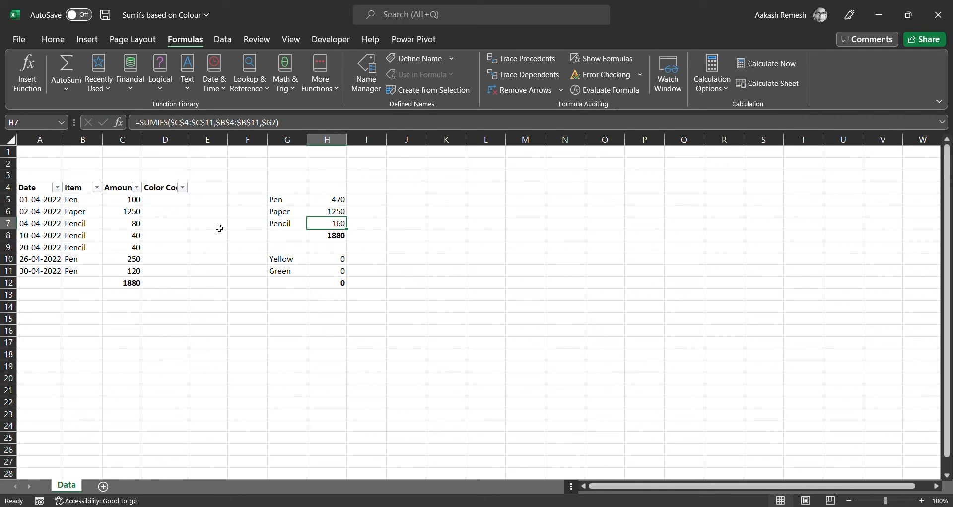
{"action": "key", "text": "Left"}
{"action": "key", "text": "Left"}
{"action": "key", "text": "Left"}
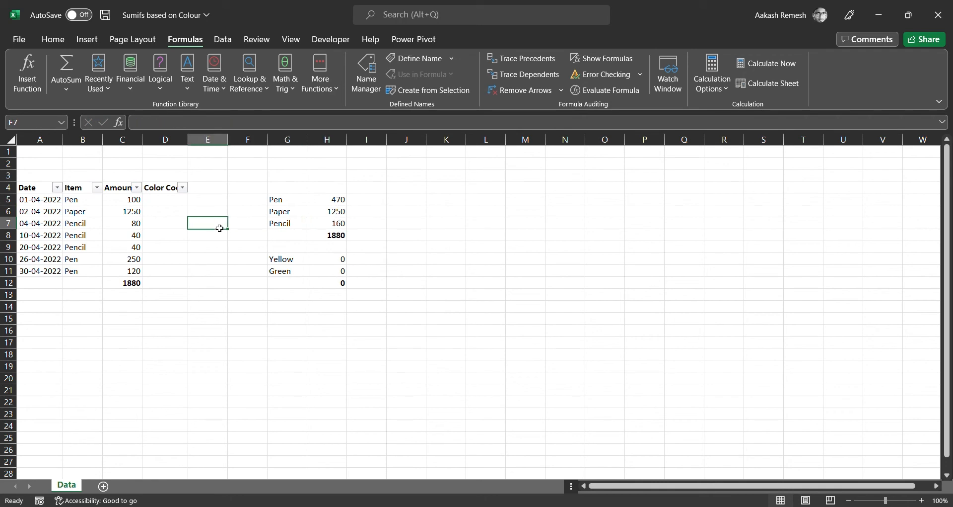
{"action": "key", "text": "Down"}
{"action": "key", "text": "Down"}
{"action": "key", "text": "Right"}
{"action": "key", "text": "Right"}
{"action": "key", "text": "Right"}
{"action": "key", "text": "Right"}
{"action": "key", "text": "Up"}
{"action": "key", "text": "Left"}
{"action": "key", "text": "Left"}
{"action": "key", "text": "Left"}
{"action": "key", "text": "Left"}
{"action": "key", "text": "Left"}
{"action": "key", "text": "Left"}
{"action": "key", "text": "Left"}
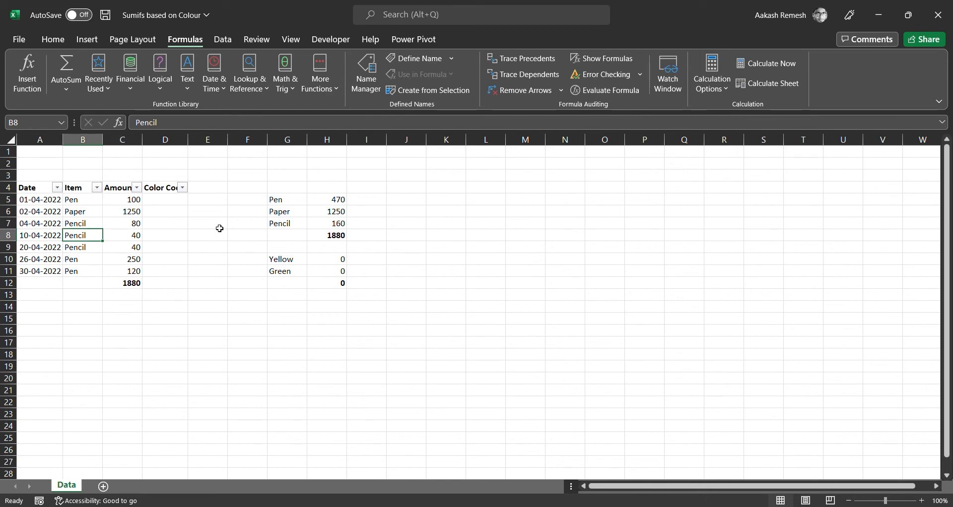
Filter the Item column to show only the Pen rows
{"action": "key", "text": "Up"}
{"action": "key", "text": "Up"}
{"action": "key", "text": "Up"}
{"action": "key", "text": "Up"}
{"action": "key", "text": "Right"}
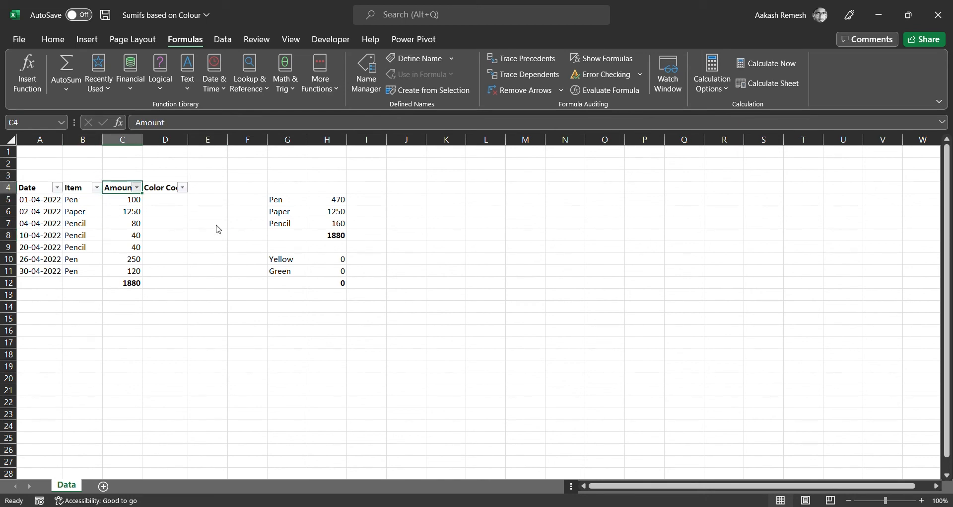
{"action": "key", "text": "Left"}
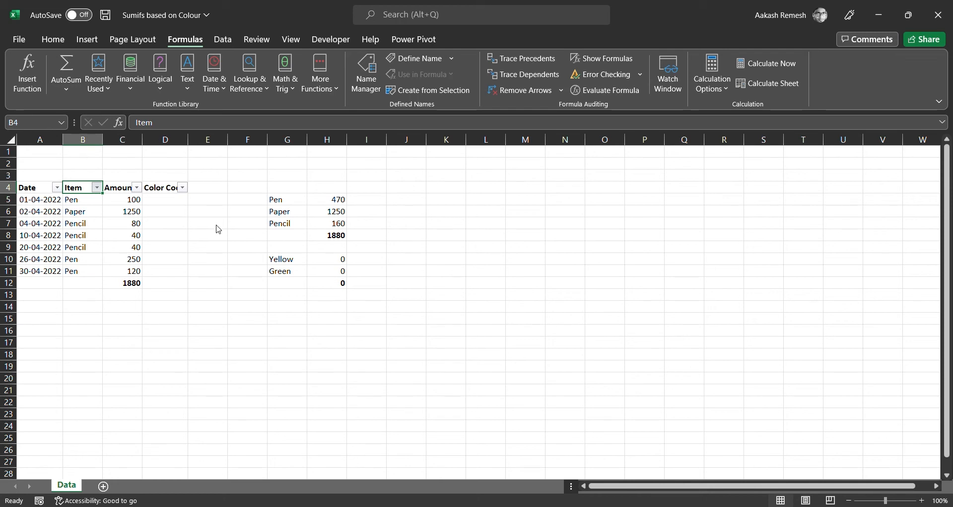
{"action": "key", "text": "Return"}
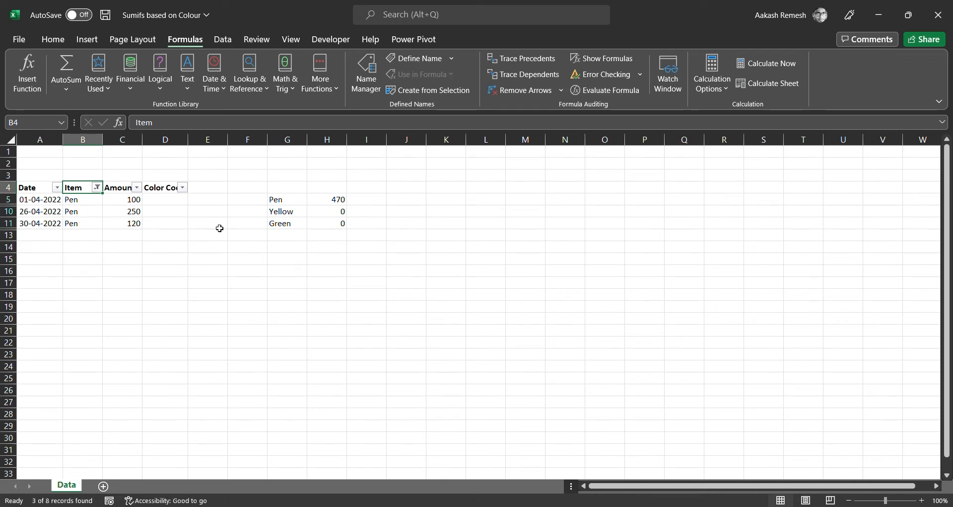
Check the sum of the filtered Pen amounts against the SUMIFS result in H5
{"action": "key", "text": "Down"}
{"action": "key", "text": "Down"}
{"action": "key", "text": "Right"}
{"action": "key", "text": "Up"}
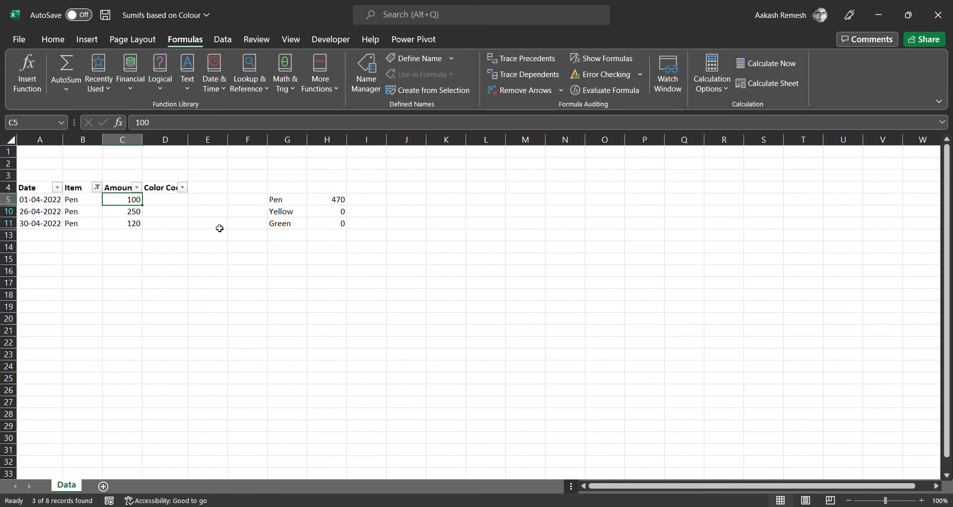
{"action": "key", "text": "ctrl+shift+Down"}
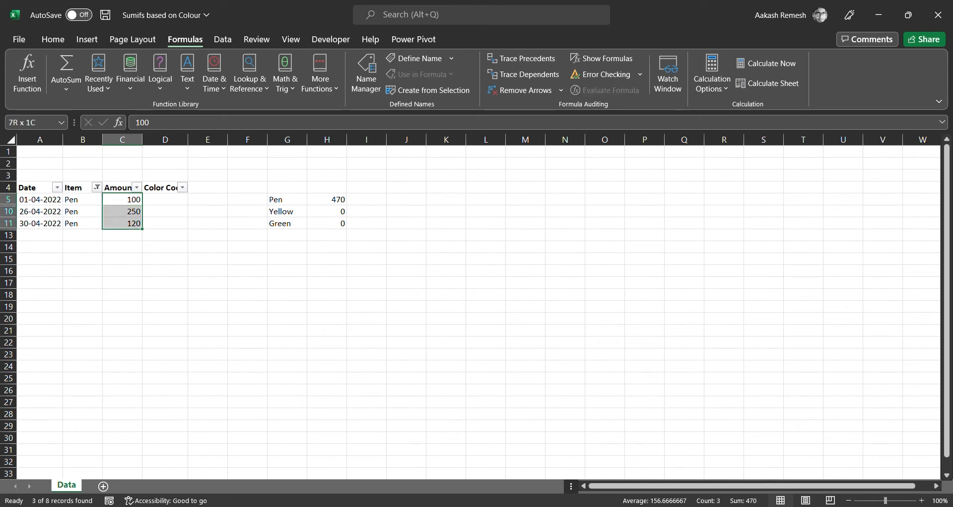
{"action": "left_click", "coordinate": [339, 199]}
Clear the Item column filter so that all rows are displayed
{"action": "key", "text": "alt+h"}
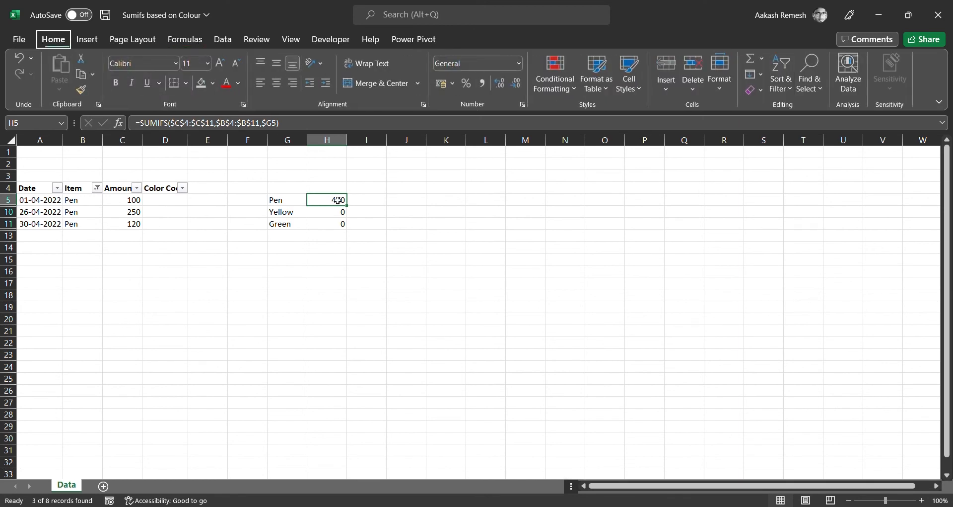
{"action": "key", "text": "s"}
{"action": "key", "text": "c"}
Examine the color-based SUMIFS formula for Yellow in H10 and return to the Amount column
{"action": "key", "text": "Down"}
{"action": "key", "text": "Down"}
{"action": "key", "text": "Down"}
{"action": "key", "text": "Down"}
{"action": "key", "text": "Down"}
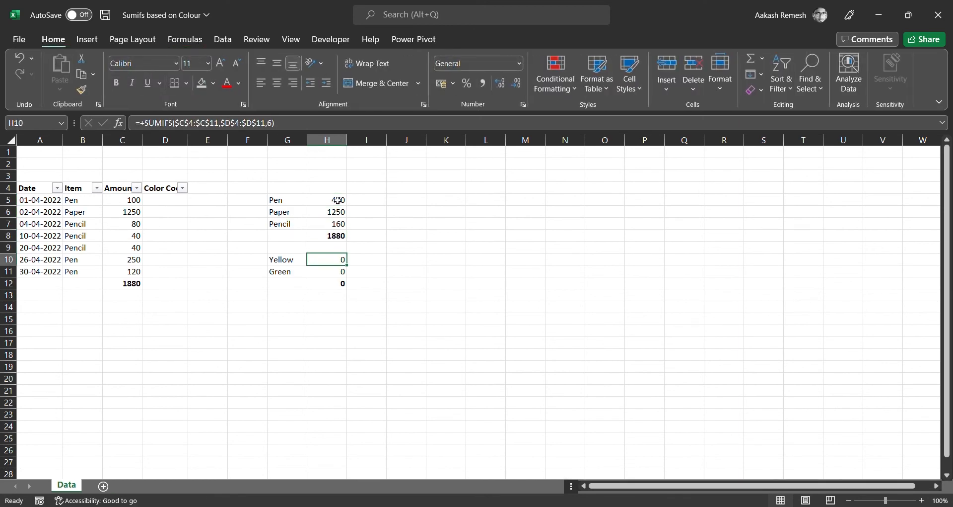
{"action": "key", "text": "Left"}
{"action": "key", "text": "Left"}
{"action": "key", "text": "Left"}
{"action": "key", "text": "Left"}
{"action": "key", "text": "Left"}
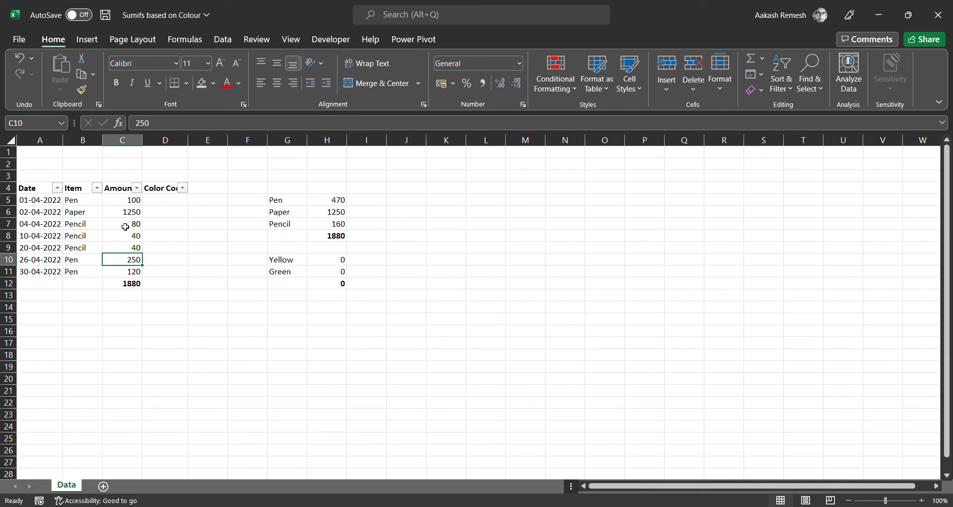
Fill the amount cells C5 and C7:C11 with yellow
{"action": "left_click", "coordinate": [131, 204]}
{"action": "left_click", "coordinate": [215, 89]}
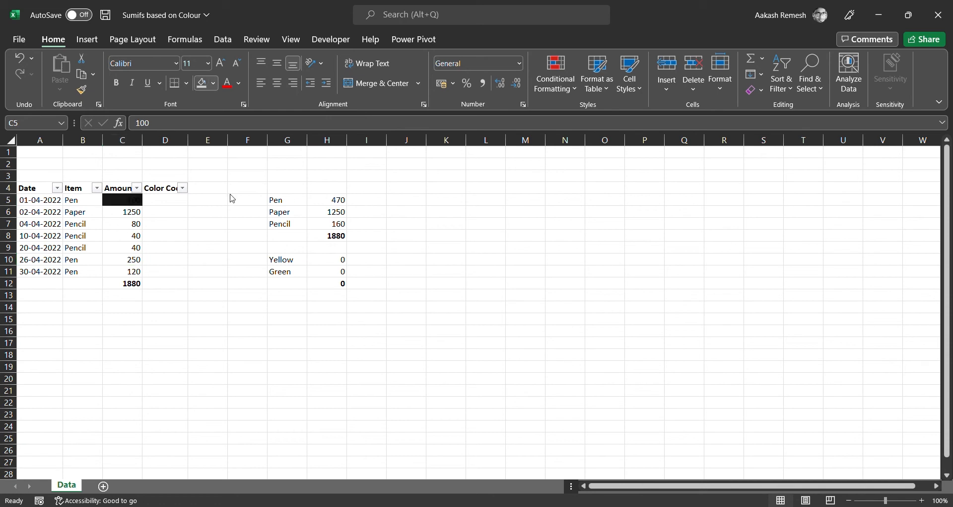
{"action": "left_click", "coordinate": [131, 229]}
{"action": "left_click_drag", "start_coordinate": [132, 232], "coordinate": [134, 273]}
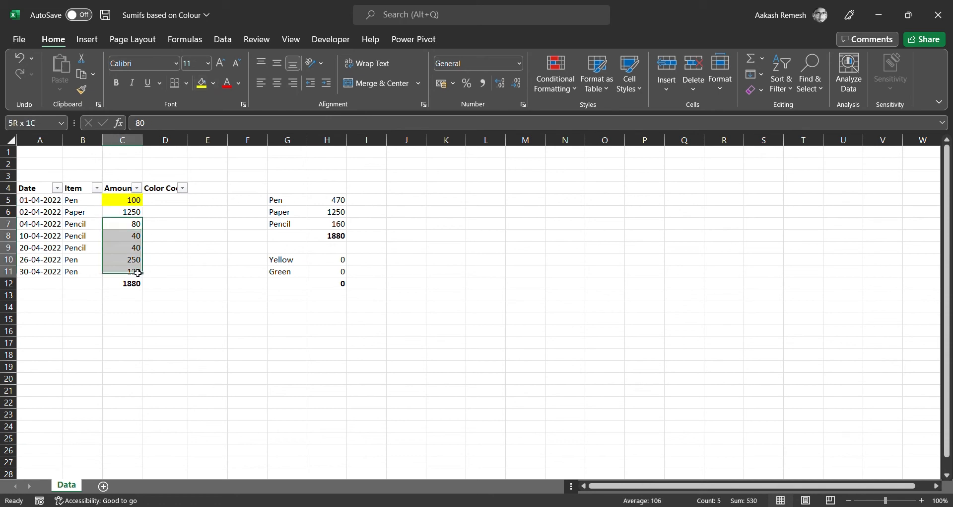
{"action": "left_click", "coordinate": [201, 83]}
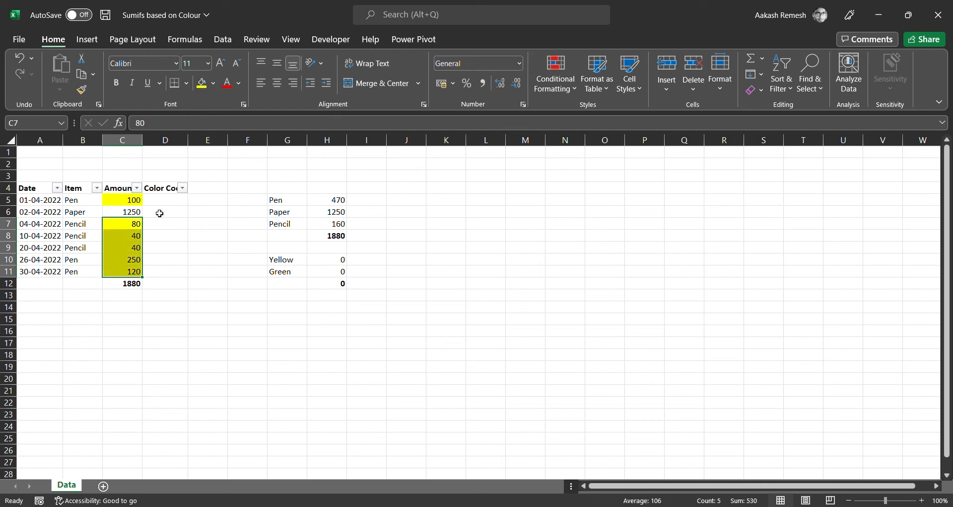
Enter =+SUBTOTAL(9,C4:C11) in C3 and filter the Amount column by the yellow fill color
{"action": "left_click", "coordinate": [126, 241]}
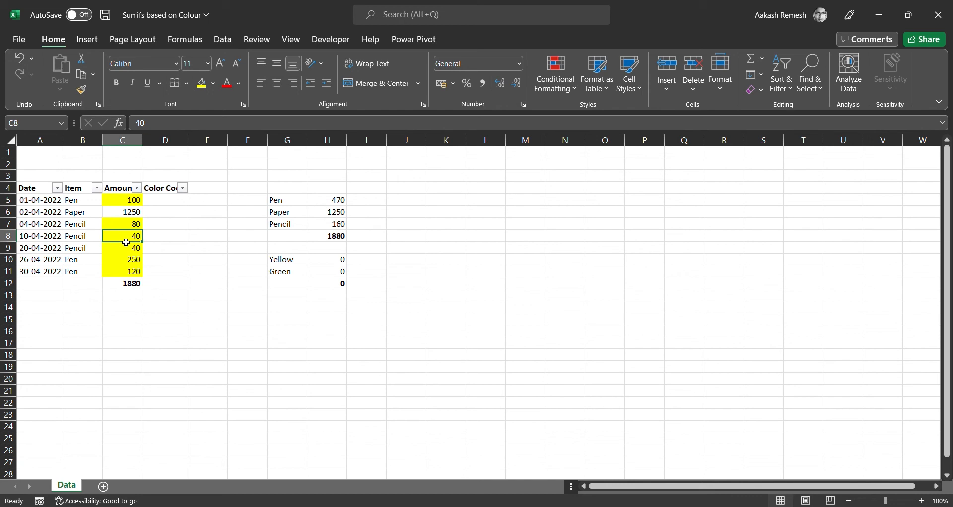
{"action": "key", "text": "Up"}
{"action": "key", "text": "Up"}
{"action": "key", "text": "Up"}
{"action": "key", "text": "Up"}
{"action": "key", "text": "Up"}
{"action": "type", "text": "+subtotal(9,"}
{"action": "key", "text": "Down"}
{"action": "key", "text": "shift+Down"}
{"action": "key", "text": "shift+Down"}
{"action": "key", "text": "shift+Down"}
{"action": "key", "text": "shift+Down"}
{"action": "key", "text": "shift+Down"}
{"action": "key", "text": "shift+Down"}
{"action": "key", "text": "shift+Down"}
{"action": "type", "text": ")"}
{"action": "key", "text": "Return"}
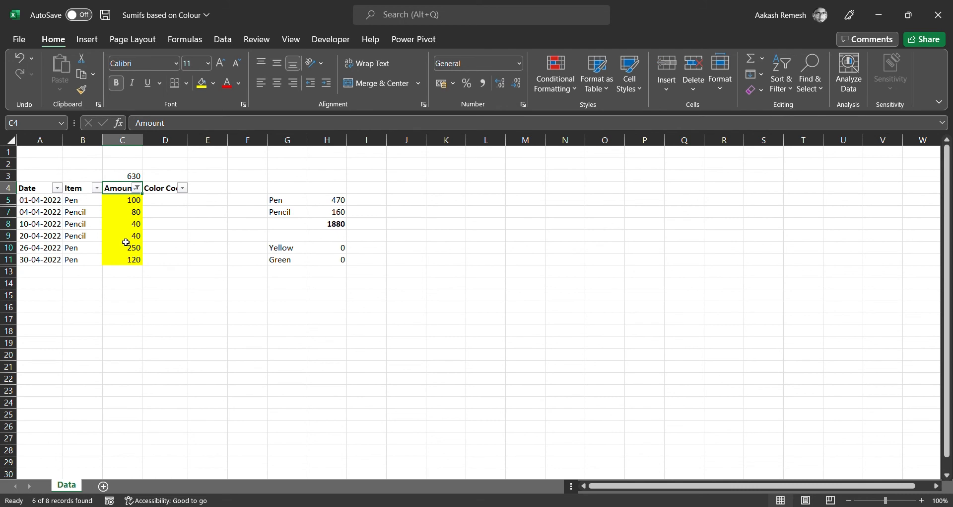
Clear the Amount column filter and delete the subtotal formula in C3
{"action": "key", "text": "Up"}
{"action": "key", "text": "Down"}
{"action": "key", "text": "alt+d"}
{"action": "key", "text": "f"}
{"action": "key", "text": "s"}
{"action": "key", "text": "Up"}
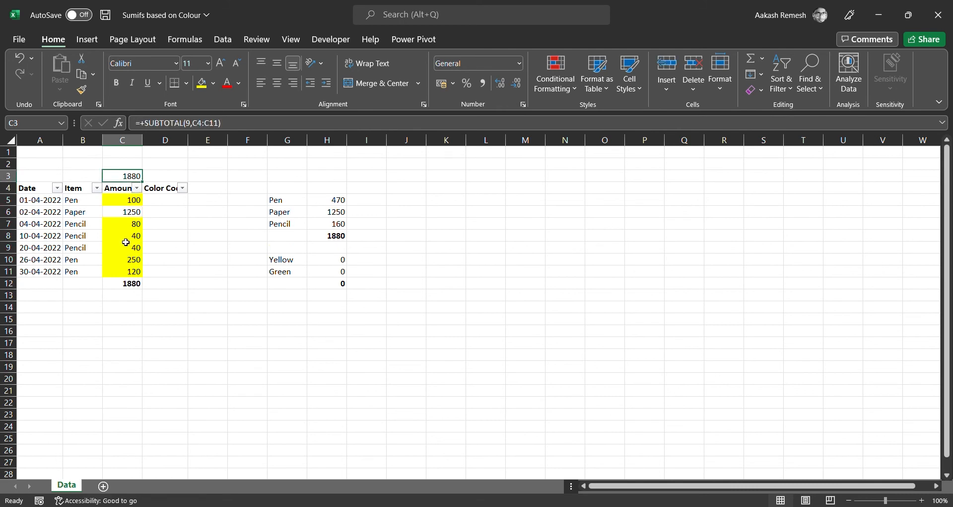
{"action": "key", "text": "Delete"}
Fill the Paper amount in C6 with orange
{"action": "key", "text": "Down"}
{"action": "key", "text": "Down"}
{"action": "key", "text": "Down"}
{"action": "key", "text": "Down"}
{"action": "key", "text": "Down"}
{"action": "key", "text": "Down"}
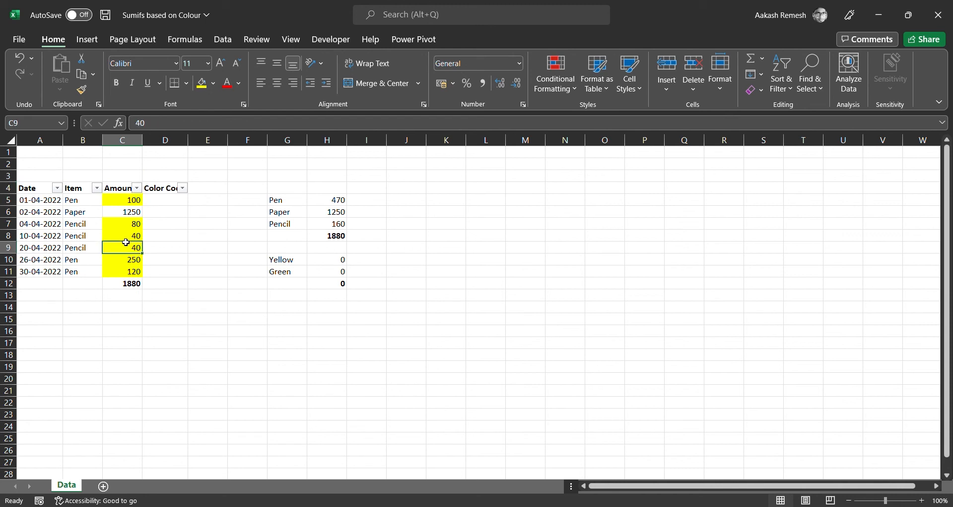
{"action": "key", "text": "Up"}
{"action": "key", "text": "Up"}
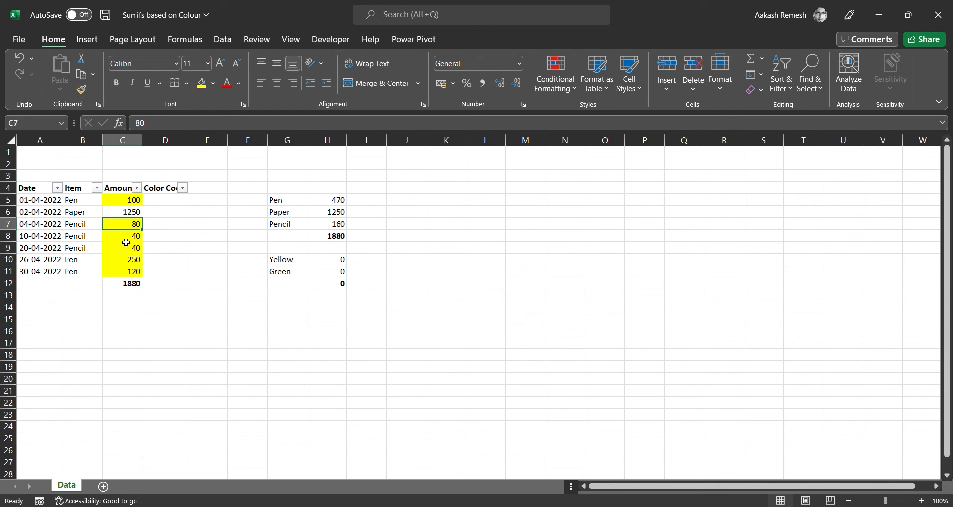
{"action": "key", "text": "Up"}
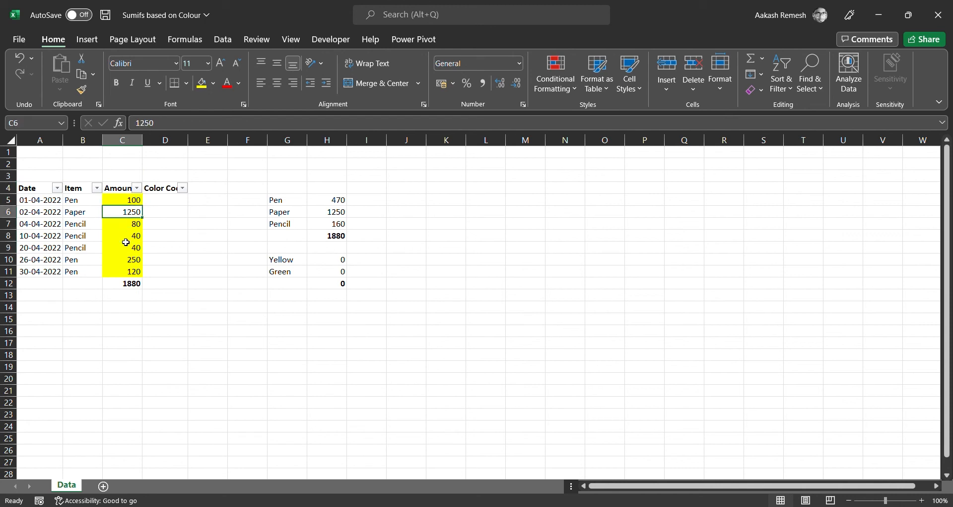
{"action": "left_click", "coordinate": [215, 85]}
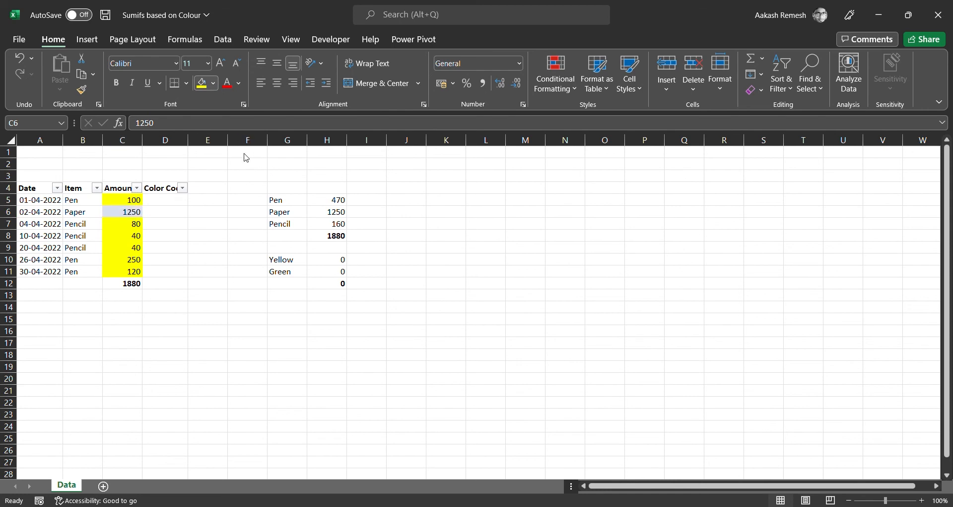
{"action": "left_click", "coordinate": [254, 113]}
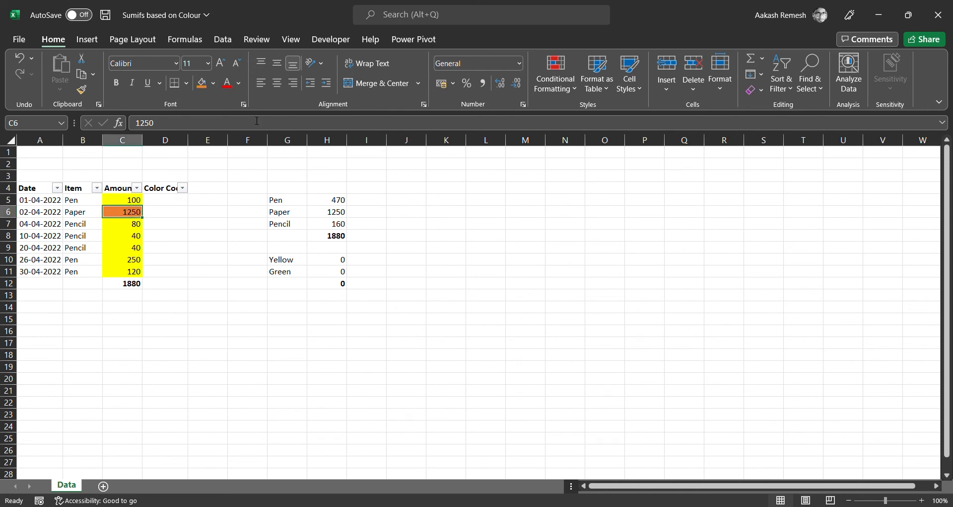
{"action": "left_click", "coordinate": [175, 204]}
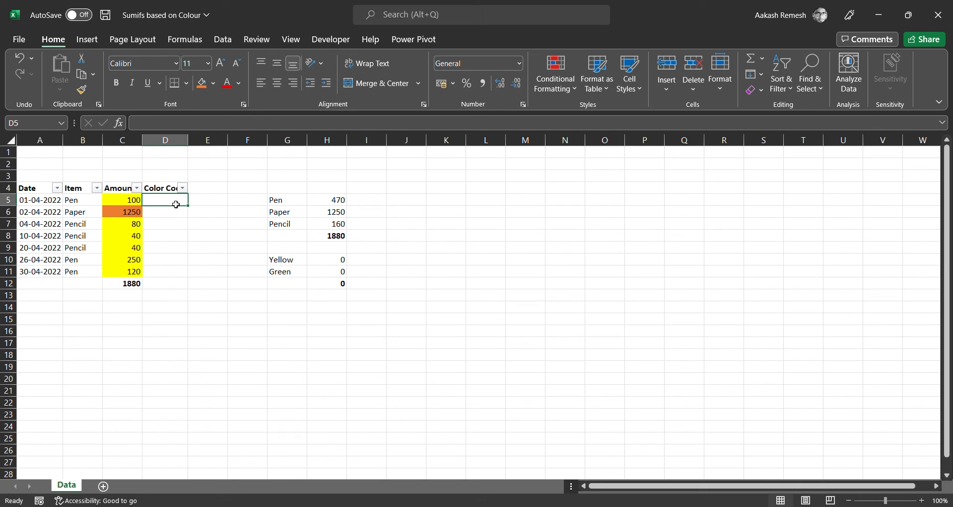
{"action": "key", "text": "Left"}
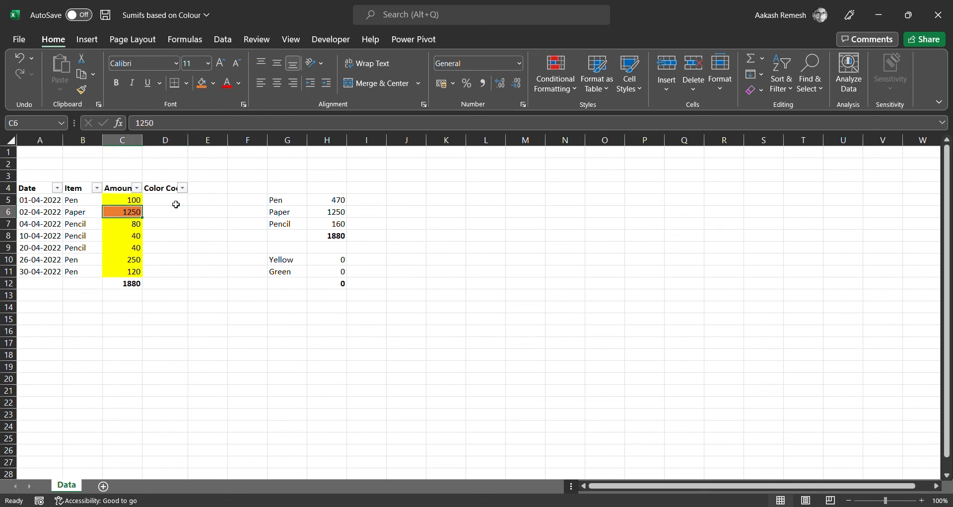
Define a workbook-scoped name Color_Code that refers to =get.cell(38,Data!$C5), starting from cell D5
{"action": "left_click", "coordinate": [176, 204]}
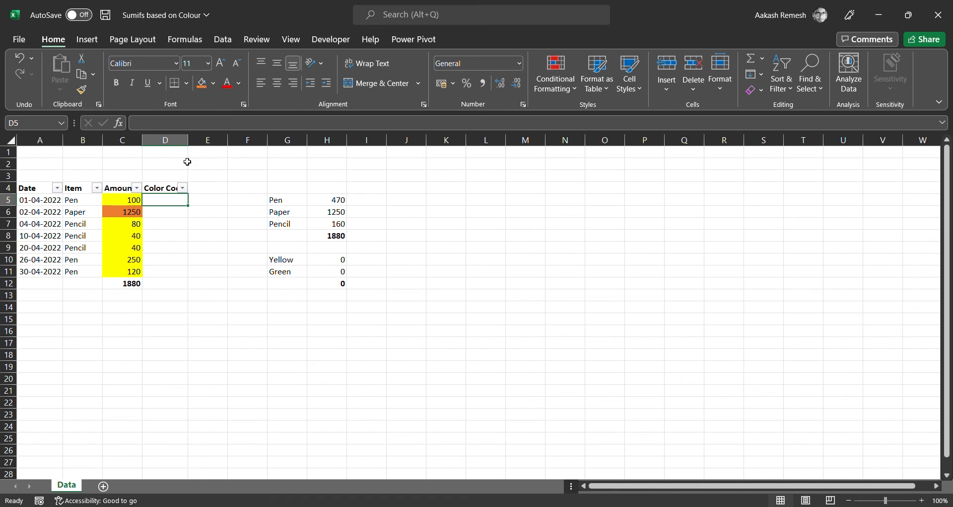
{"action": "left_click", "coordinate": [171, 44]}
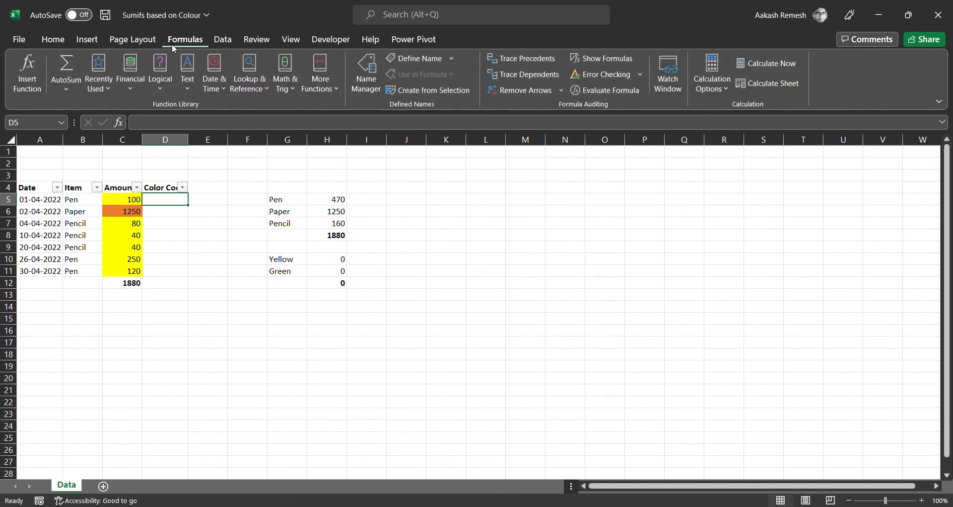
{"action": "left_click", "coordinate": [362, 74]}
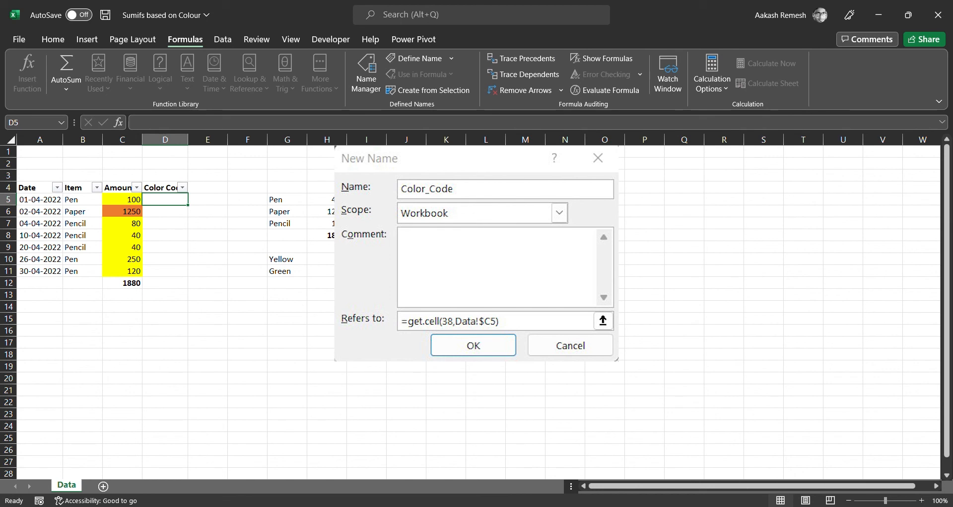
{"action": "left_click", "coordinate": [496, 321]}
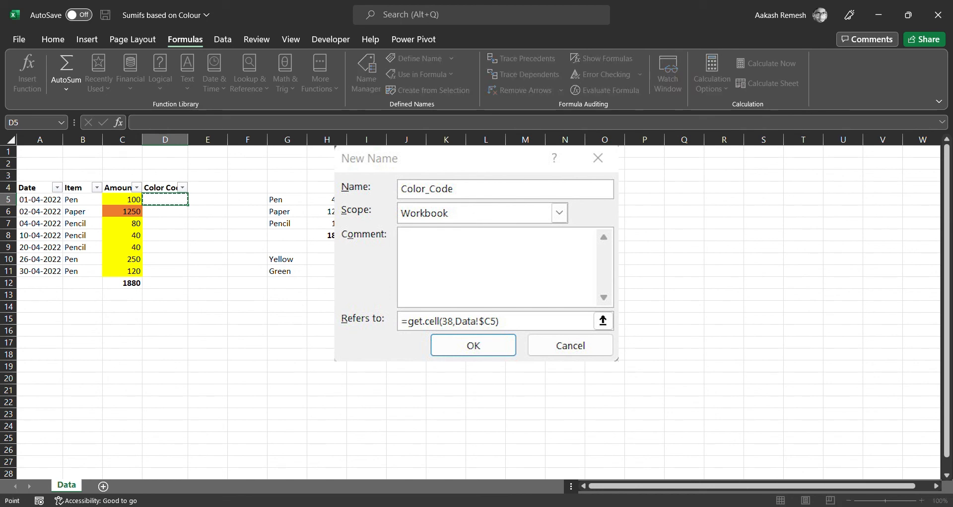
{"action": "key", "text": "BackSpace"}
{"action": "left_click", "coordinate": [134, 203]}
{"action": "type", "text": ")"}
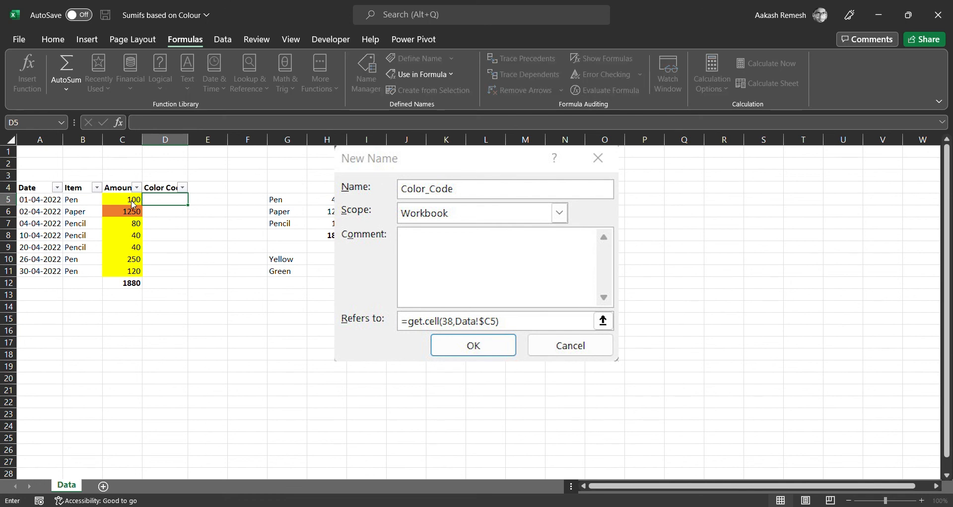
{"action": "key", "text": "Return"}
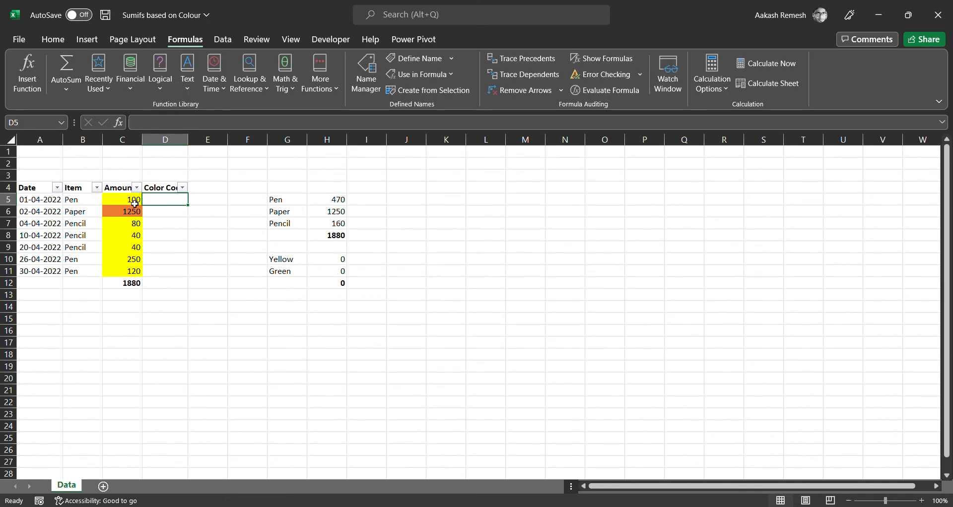
Enter =Color_Code in D5
{"action": "type", "text": "=color"}
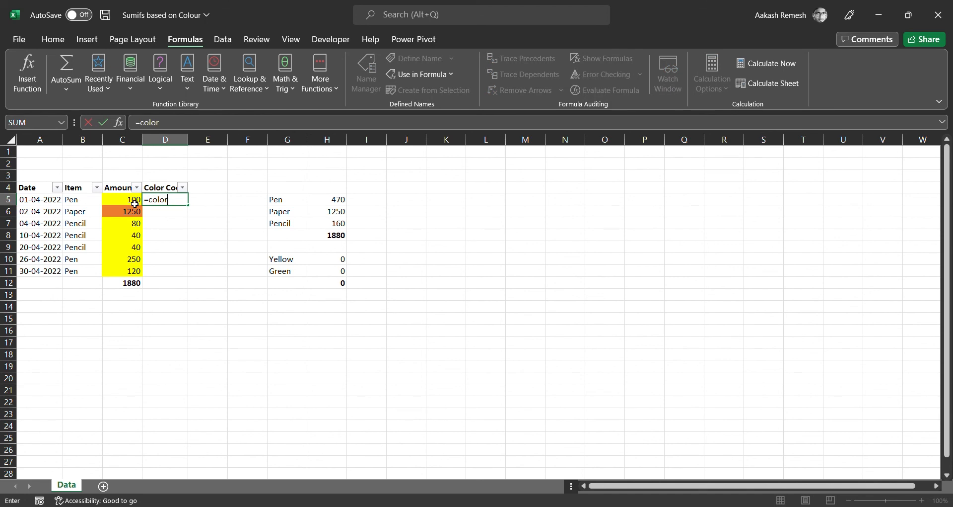
{"action": "type", "text": "_Code"}
{"action": "key", "text": "Return"}
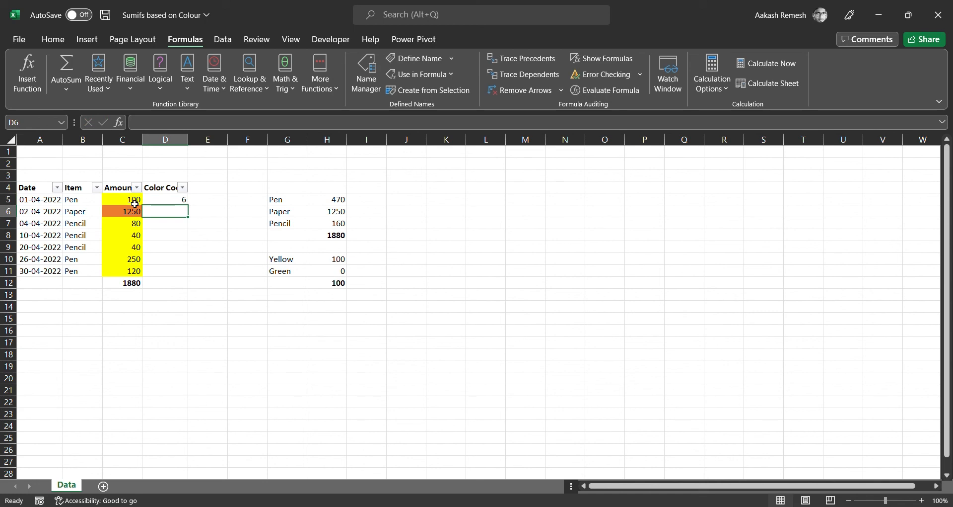
Copy the D5 formula down the Color Code column through D11
{"action": "key", "text": "Up"}
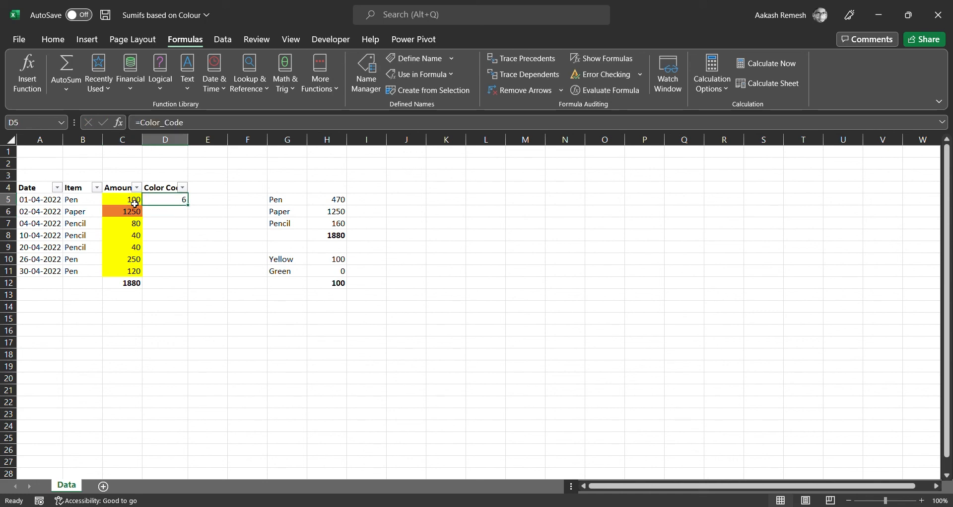
{"action": "key", "text": "ctrl+c"}
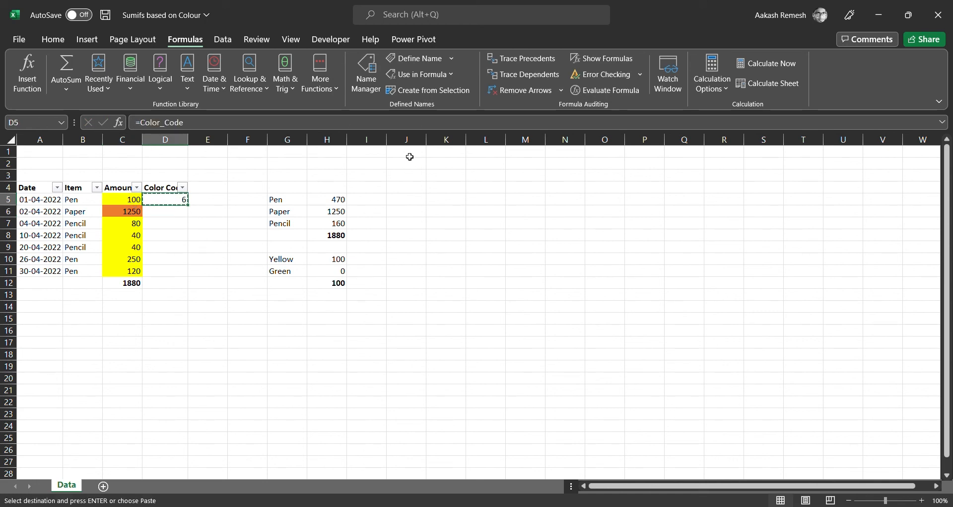
{"action": "key", "text": "Down"}
{"action": "key", "text": "ctrl+Down"}
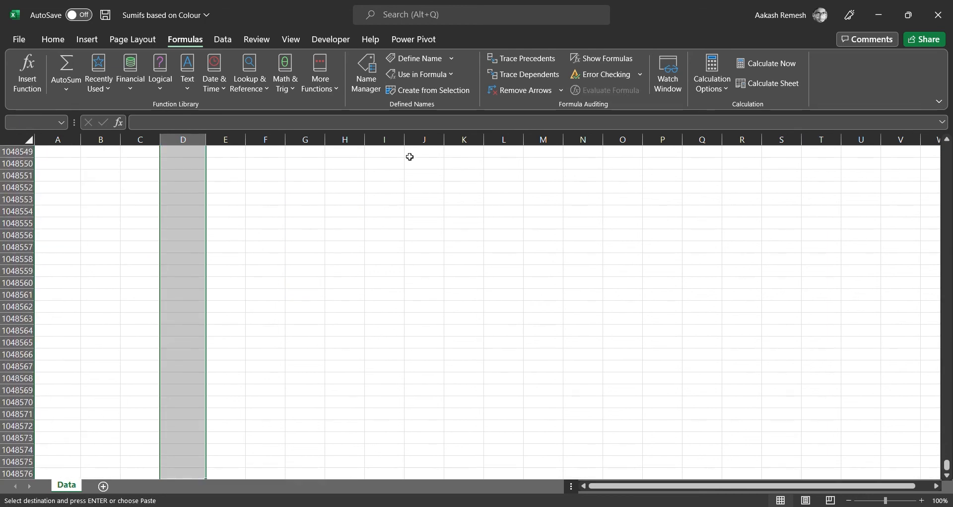
{"action": "key", "text": "ctrl+Up"}
{"action": "key", "text": "Down"}
{"action": "key", "text": "Left"}
{"action": "key", "text": "ctrl+Down"}
{"action": "key", "text": "Up"}
{"action": "key", "text": "Right"}
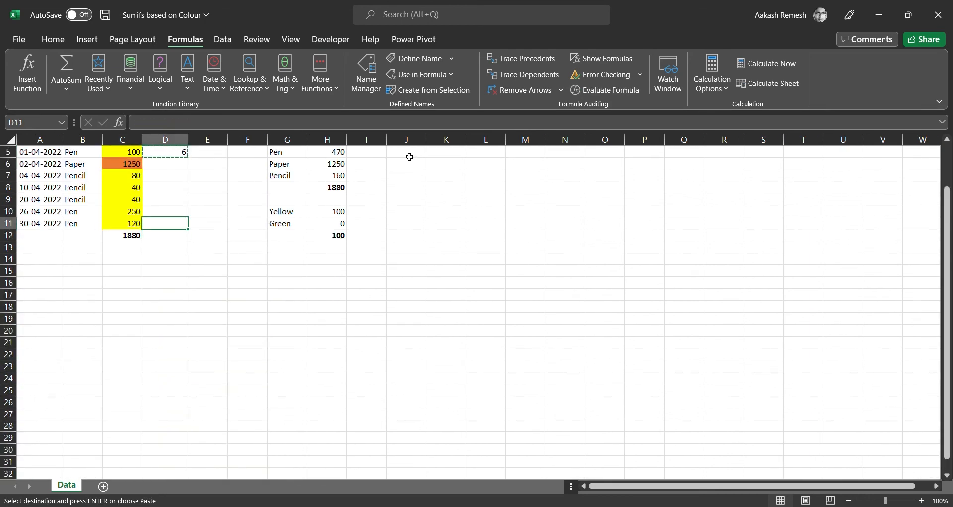
{"action": "key", "text": "ctrl+shift+Up"}
{"action": "key", "text": "Return"}
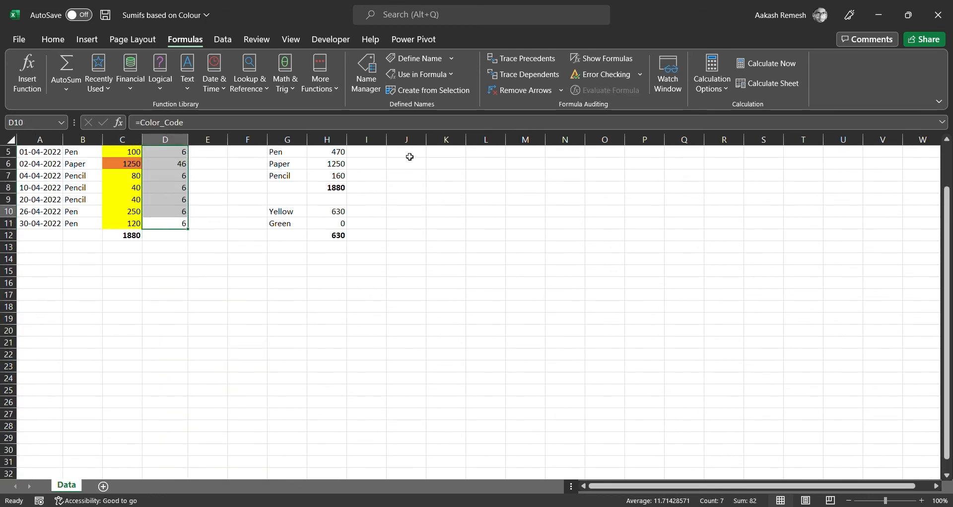
Examine the codes in the Color Code column against the fill colors of the amounts
{"action": "key", "text": "Down"}
{"action": "key", "text": "Down"}
{"action": "key", "text": "Down"}
{"action": "key", "text": "Up"}
{"action": "key", "text": "Up"}
{"action": "key", "text": "Up"}
{"action": "key", "text": "Up"}
{"action": "key", "text": "Up"}
{"action": "key", "text": "Up"}
{"action": "key", "text": "Up"}
{"action": "key", "text": "Down"}
{"action": "key", "text": "Down"}
{"action": "key", "text": "Down"}
{"action": "key", "text": "Down"}
{"action": "key", "text": "Down"}
{"action": "key", "text": "Down"}
{"action": "key", "text": "Down"}
{"action": "key", "text": "Down"}
{"action": "key", "text": "Down"}
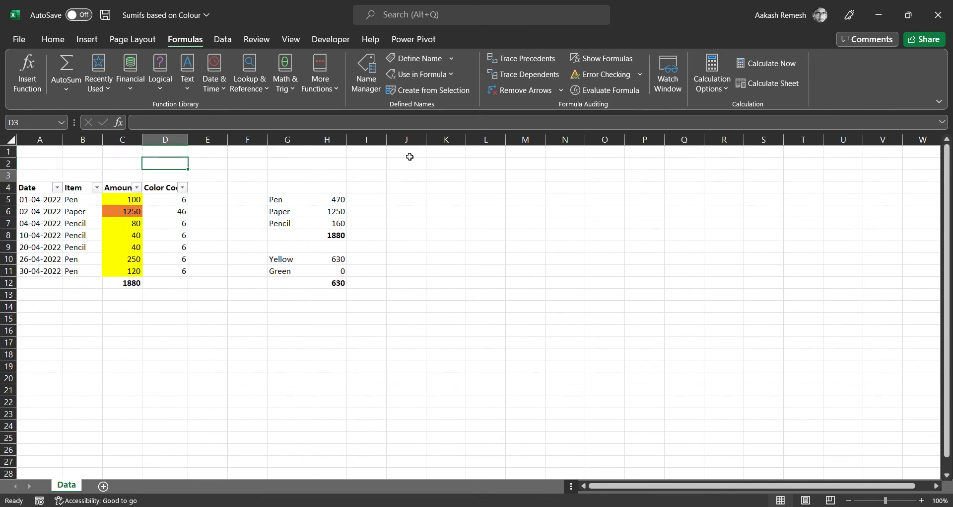
Replace the Green label in G11 with Orange
{"action": "key", "text": "Right"}
{"action": "key", "text": "Right"}
{"action": "key", "text": "Down"}
{"action": "key", "text": "Right"}
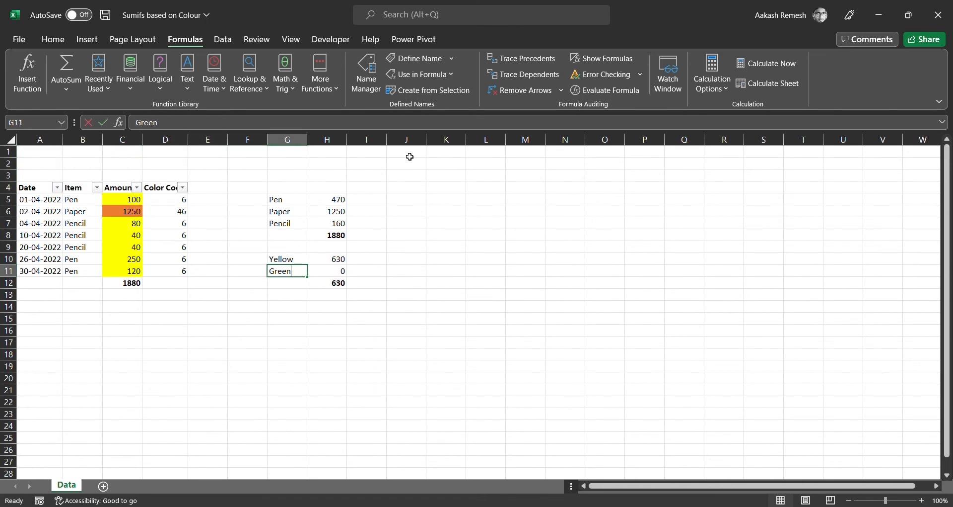
{"action": "type", "text": "Orange"}
{"action": "key", "text": "Return"}
Delete the existing Yellow and Orange total formulas in H10:H11
{"action": "key", "text": "Up"}
{"action": "key", "text": "Right"}
{"action": "key", "text": "Up"}
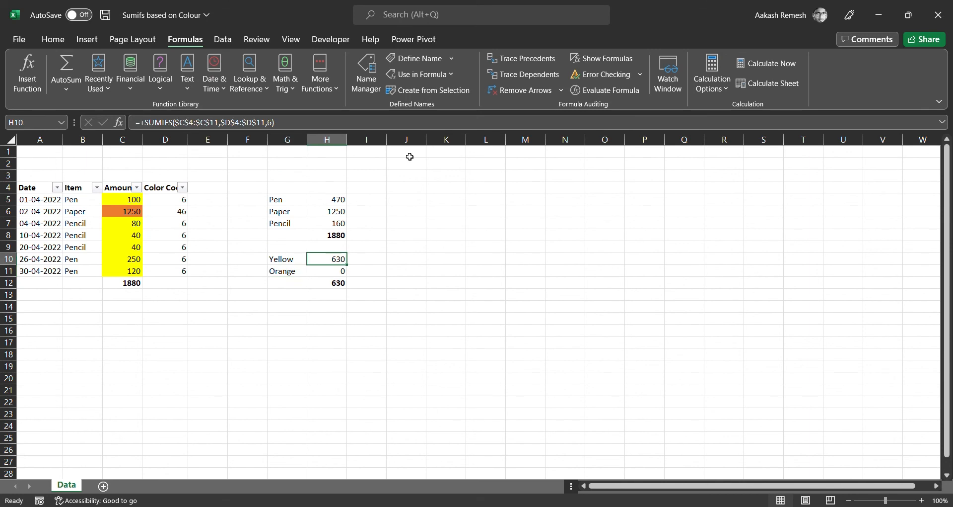
{"action": "key", "text": "shift+Down"}
{"action": "key", "text": "Delete"}
{"action": "key", "text": "shift+Up"}
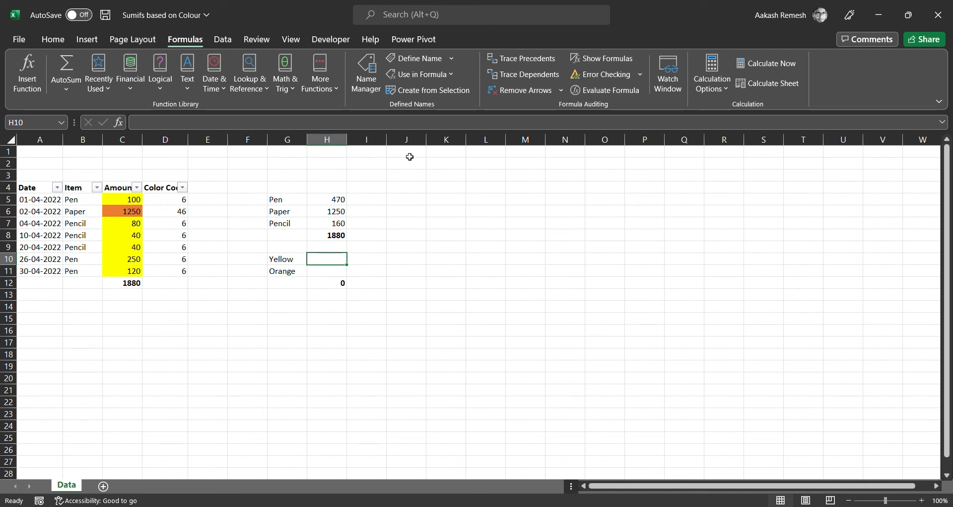
Start a SUMIFS formula in H10 with the absolute sum range $C$4:$C$11
{"action": "type", "text": "=sumifs"}
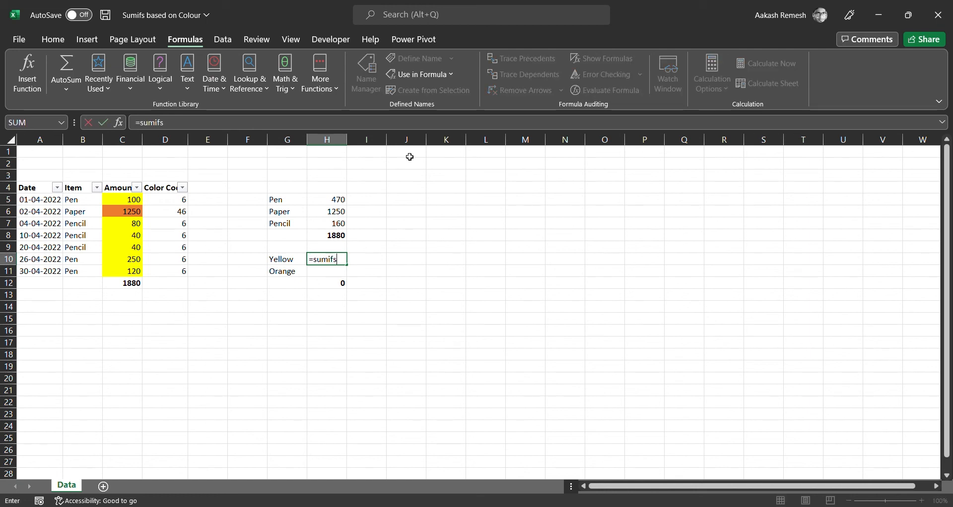
{"action": "key", "text": "Left"}
{"action": "key", "text": "Left"}
{"action": "key", "text": "Left"}
{"action": "key", "text": "Left"}
{"action": "key", "text": "Left"}
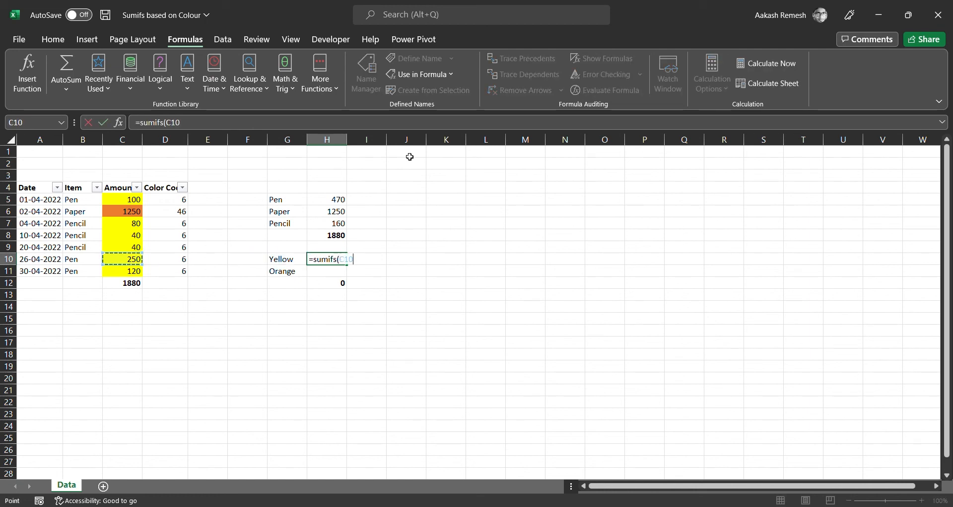
{"action": "key", "text": "ctrl+Up"}
{"action": "key", "text": "Down"}
{"action": "key", "text": "Up"}
{"action": "key", "text": "shift+Down"}
{"action": "key", "text": "shift+Down"}
{"action": "key", "text": "shift+Down"}
{"action": "key", "text": "shift+Down"}
{"action": "key", "text": "shift+Down"}
{"action": "key", "text": "shift+Down"}
{"action": "key", "text": "shift+Down"}
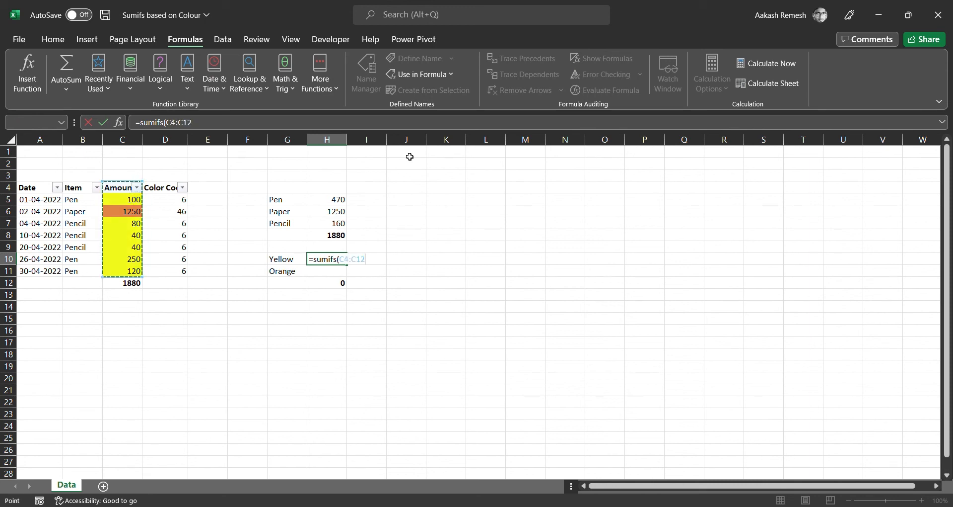
{"action": "key", "text": "F4"}
Complete the SUMIFS formula in H10 with the criteria range $D$4:$D$11 and the criterion 6
{"action": "type", "text": ","}
{"action": "key", "text": "Right"}
{"action": "key", "text": "Left"}
{"action": "key", "text": "Left"}
{"action": "key", "text": "Left"}
{"action": "key", "text": "Left"}
{"action": "key", "text": "Left"}
{"action": "key", "text": "ctrl+Up"}
{"action": "key", "text": "ctrl+shift+Down"}
{"action": "key", "text": "F4"}
{"action": "type", "text": ","}
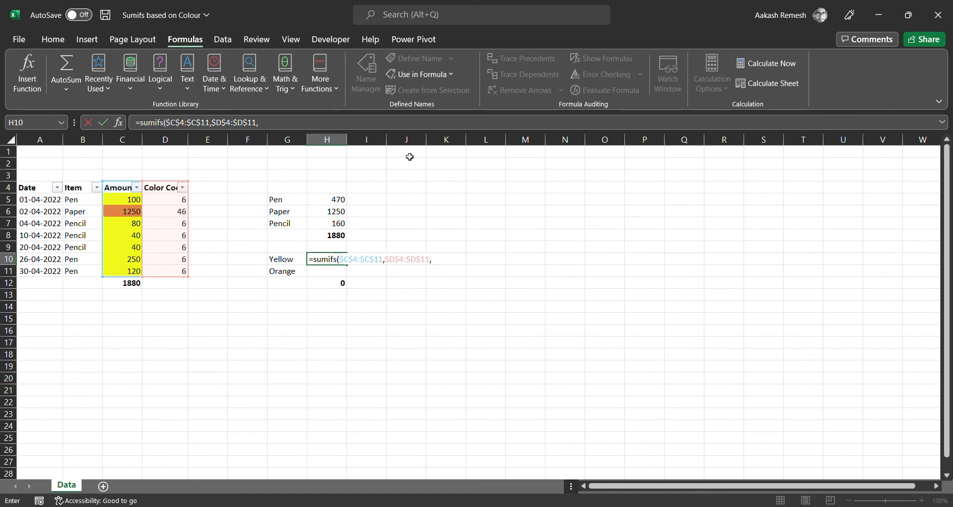
{"action": "type", "text": "6"}
{"action": "key", "text": "Return"}
Fill the Yellow total formula down into H11 and change its criterion to 46 for Orange
{"action": "key", "text": "Left"}
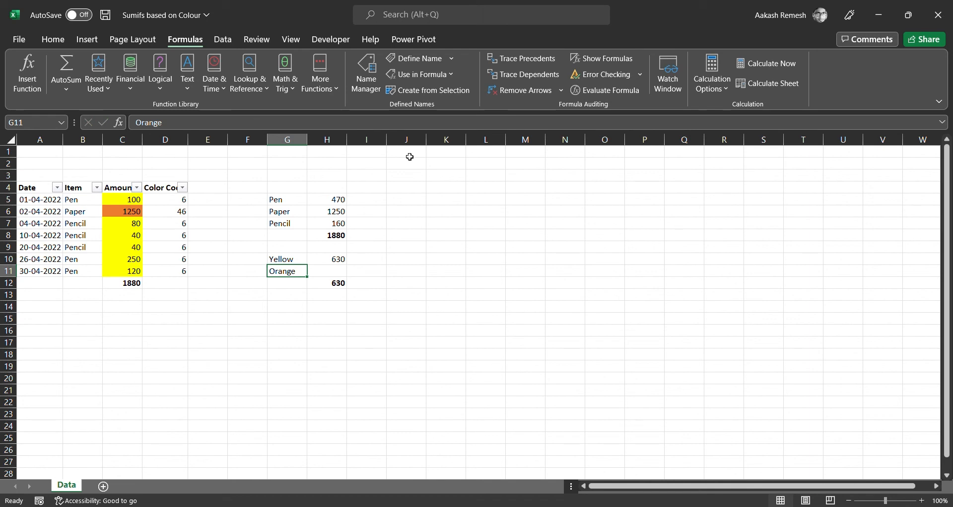
{"action": "key", "text": "Right"}
{"action": "key", "text": "ctrl+d"}
{"action": "key", "text": "F2"}
{"action": "key", "text": "Left"}
{"action": "key", "text": "shift+Left"}
{"action": "type", "text": "46"}
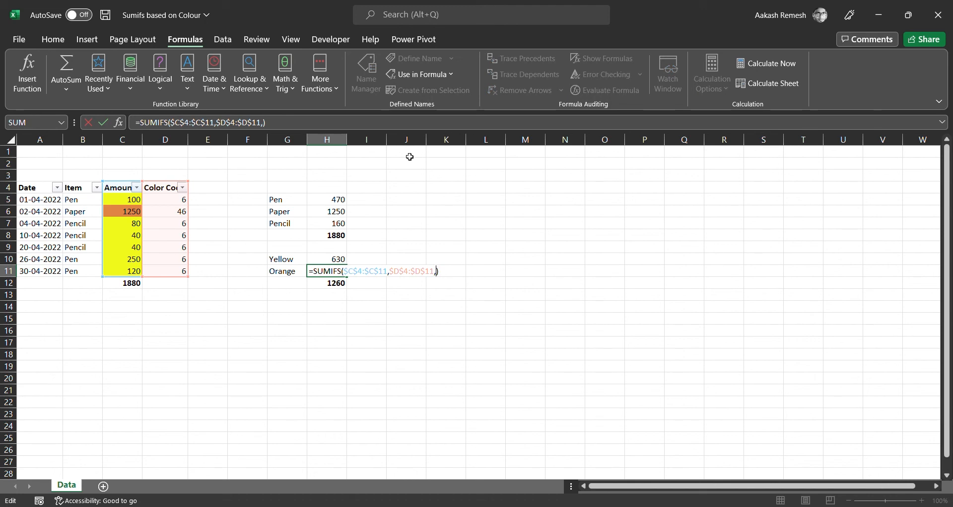
{"action": "key", "text": "Return"}
Review the color codes and the Paper row against the Yellow and Orange totals
{"action": "key", "text": "Up"}
{"action": "key", "text": "Up"}
{"action": "key", "text": "Left"}
{"action": "key", "text": "Left"}
{"action": "key", "text": "Left"}
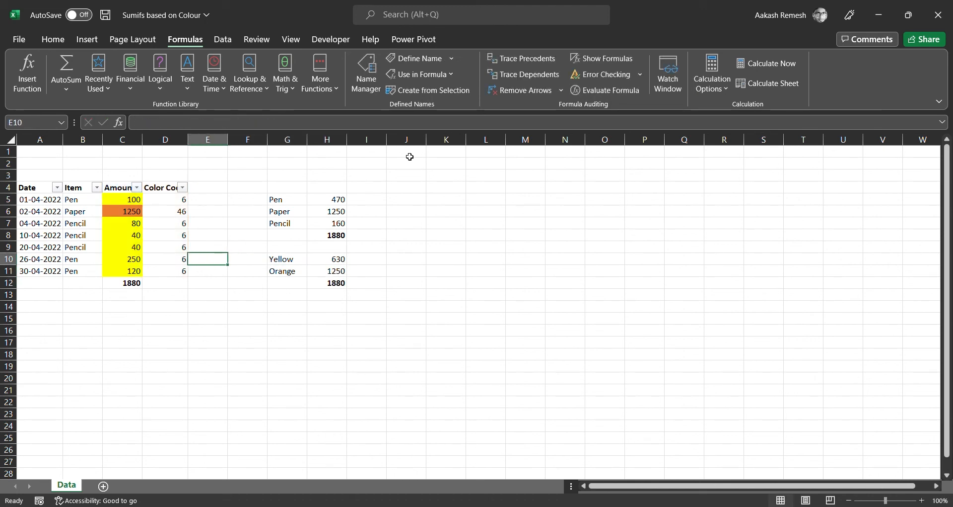
{"action": "key", "text": "Left"}
{"action": "key", "text": "Left"}
{"action": "key", "text": "Up"}
{"action": "key", "text": "Up"}
{"action": "key", "text": "Up"}
{"action": "key", "text": "Up"}
{"action": "key", "text": "Right"}
{"action": "key", "text": "Right"}
{"action": "key", "text": "Right"}
{"action": "key", "text": "Right"}
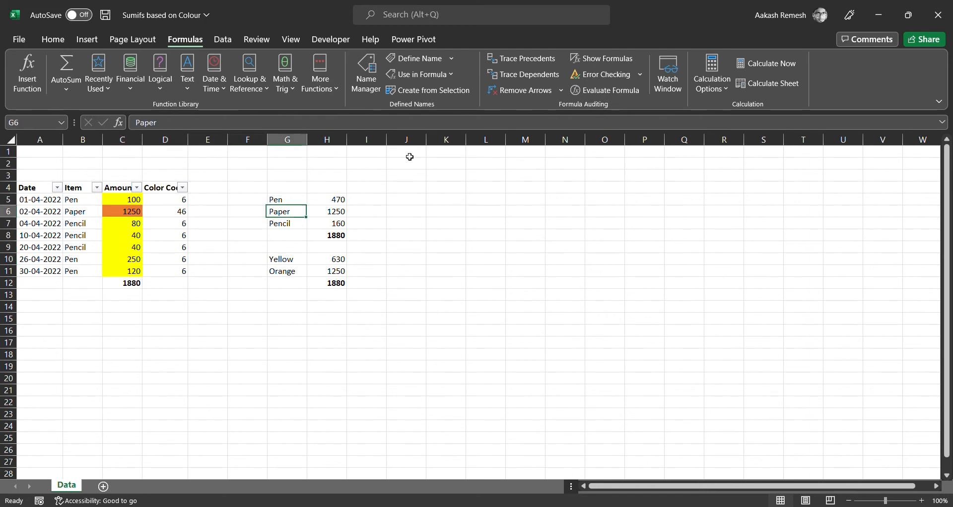
Check the combined Pen and Pencil totals in H5 and H7 against the Yellow total in H10
{"action": "key", "text": "Right"}
{"action": "key", "text": "Up"}
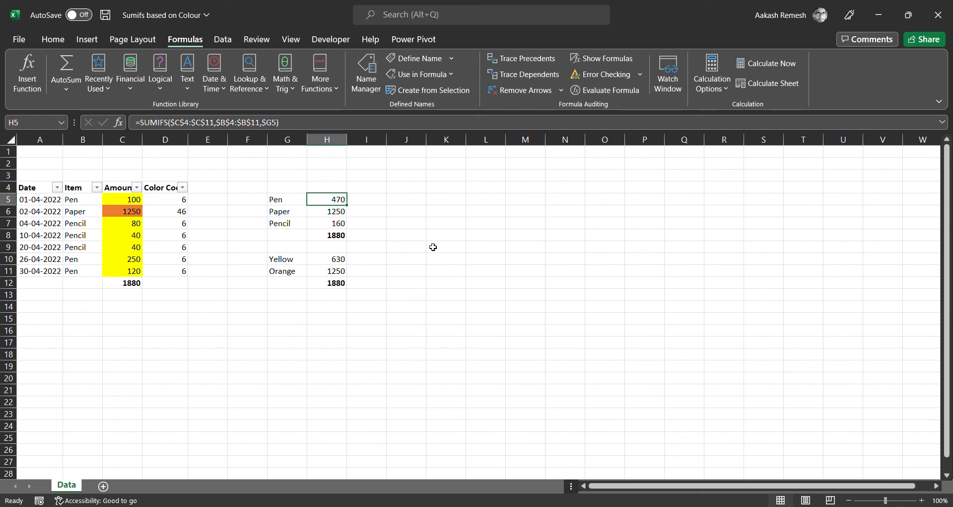
{"action": "left_click", "coordinate": [343, 227], "text": "ctrl"}
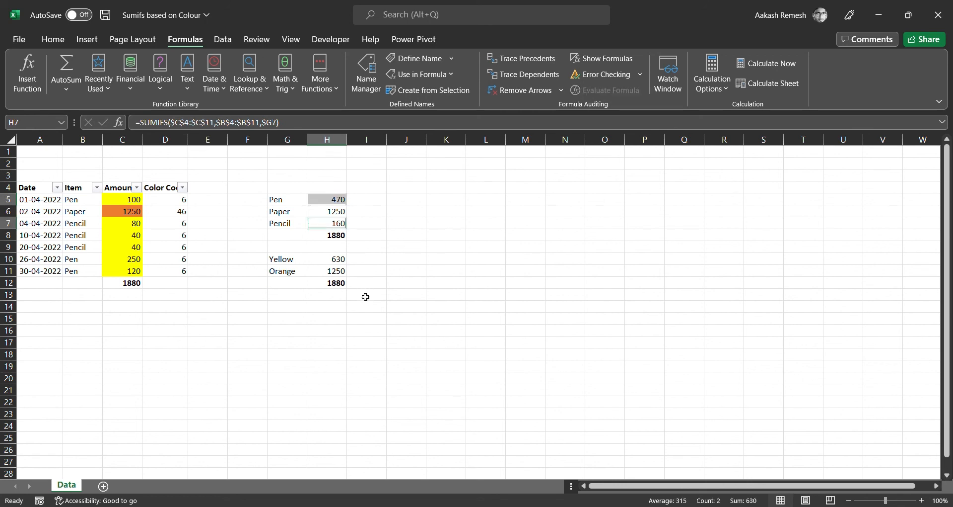
{"action": "left_click", "coordinate": [327, 261]}
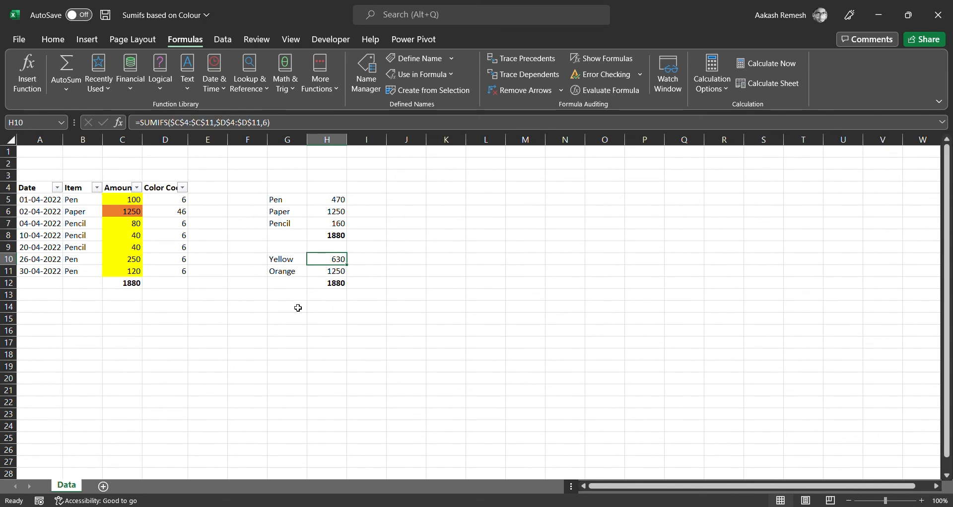
{"action": "left_click", "coordinate": [323, 312]}
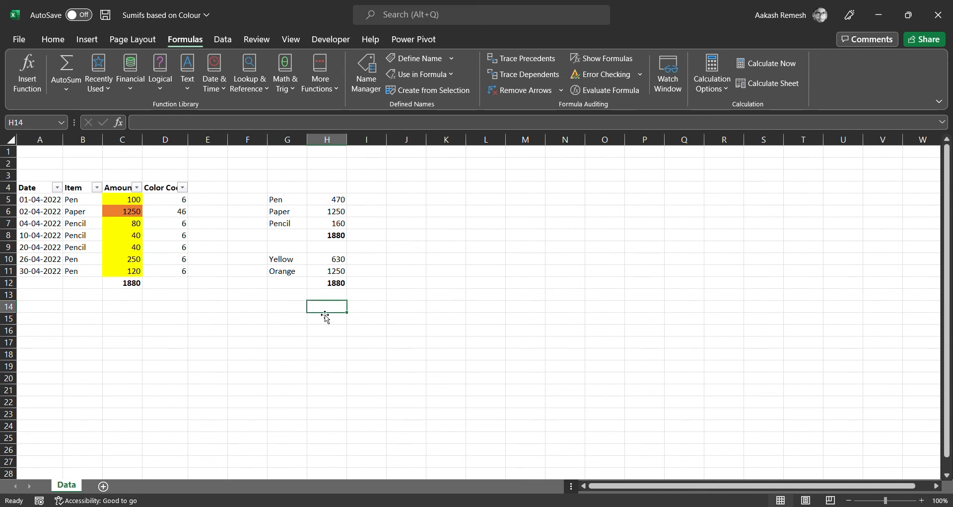